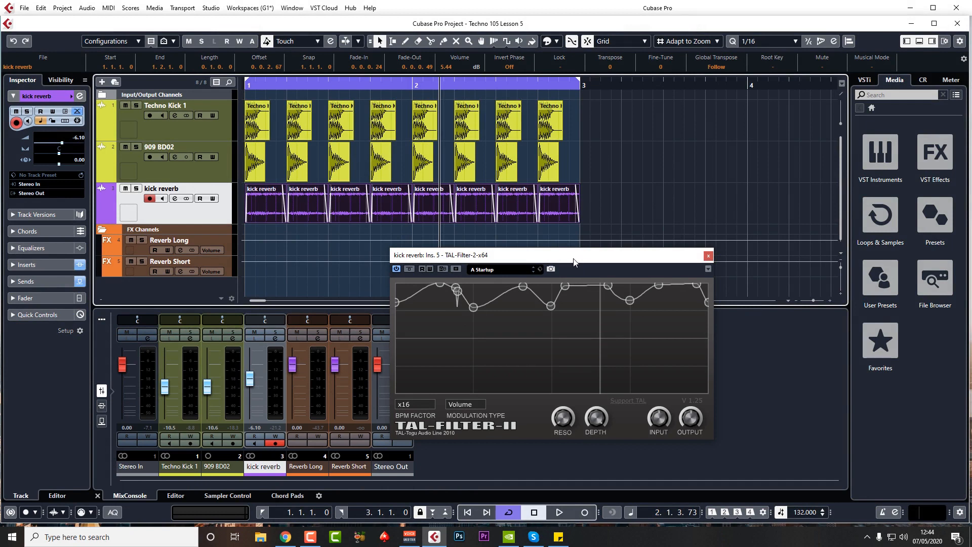
- Play back the loop to audition the kick reverb through TAL-Filter-2, and close the plug-in
key("space")
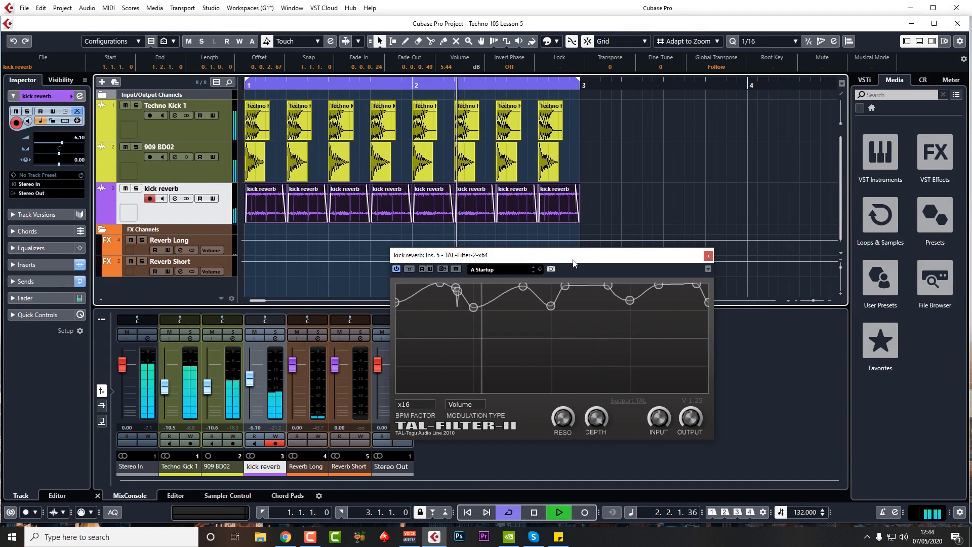
left_click(409, 271)
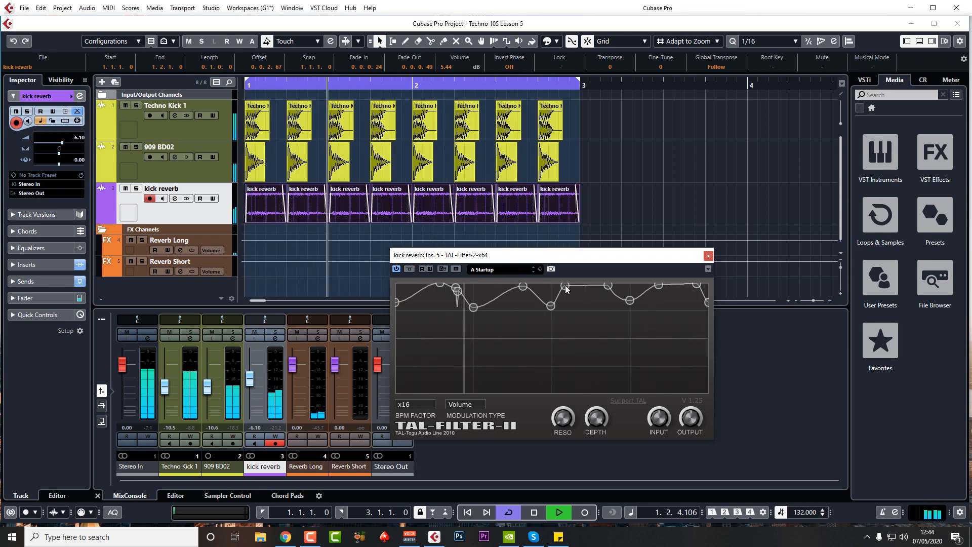
key("space")
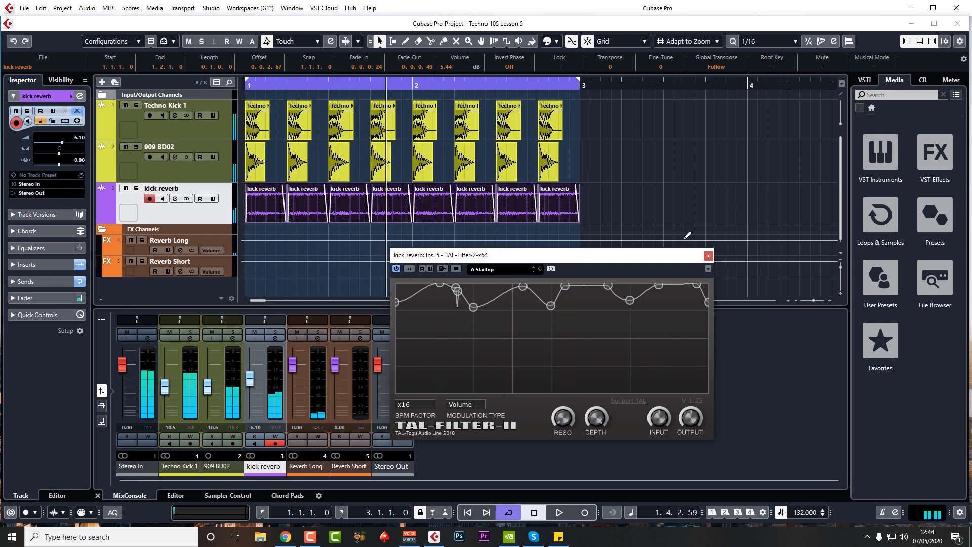
left_click(708, 256)
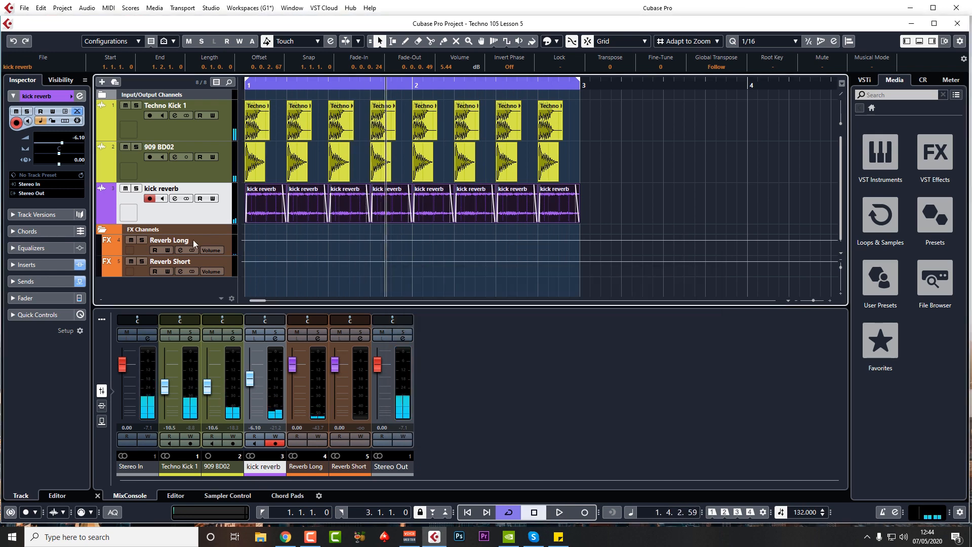
- Rename the kick reverb track to Rumble Reverb
double_click(176, 190)
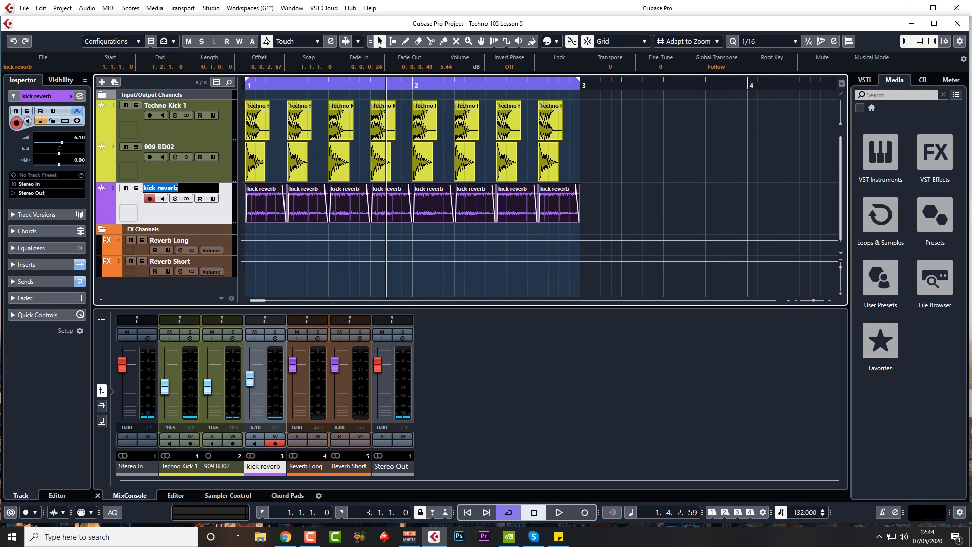
type("Rumble")
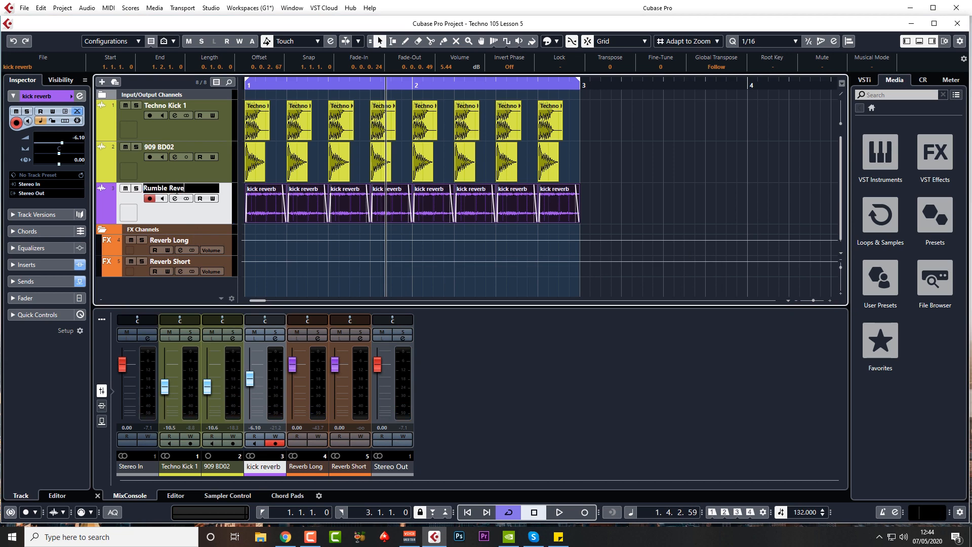
key("Return")
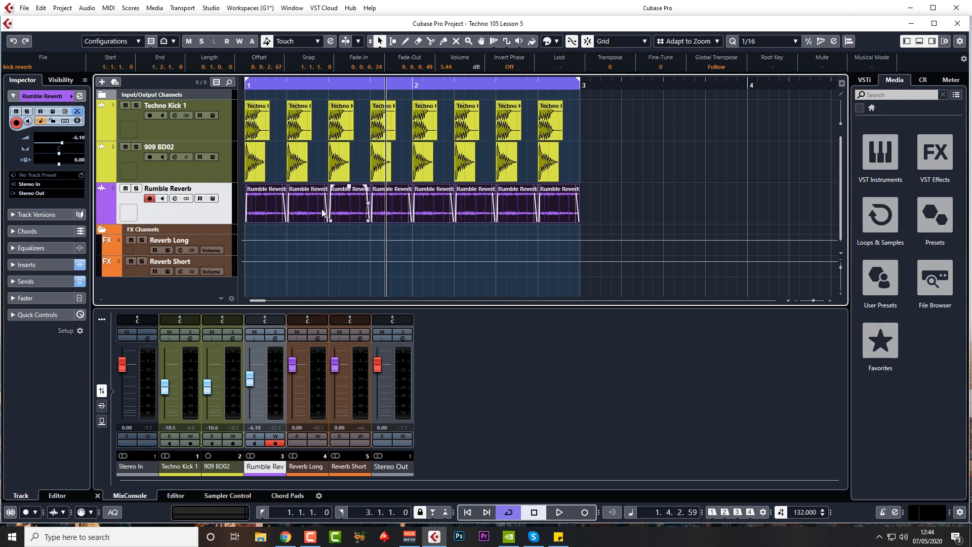
- Import Bass for rumble 1.wav from the desktop as a new track below Rumble Reverb, copied to the project folder, and align its clip to bar 1
left_click(258, 220)
left_click(940, 276)
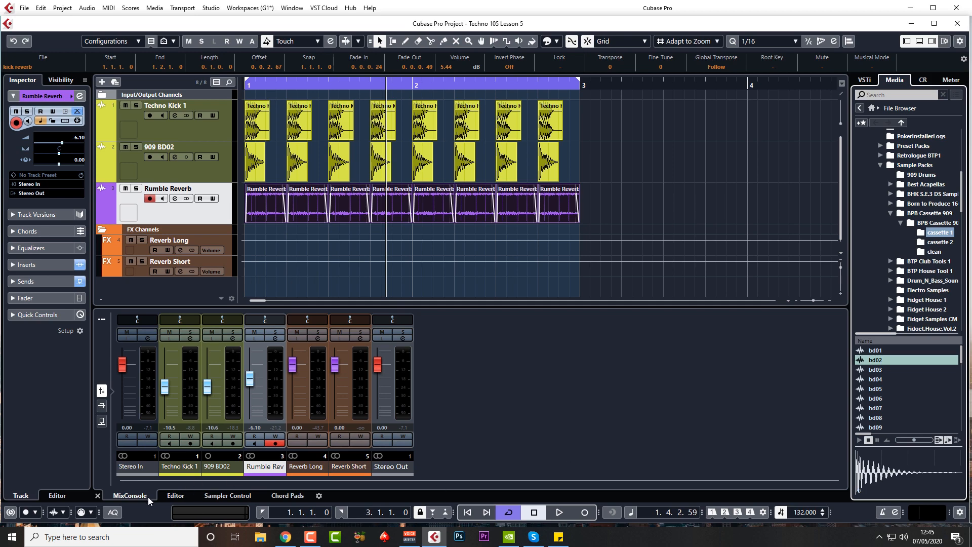
left_click_drag(132, 523, 129, 471)
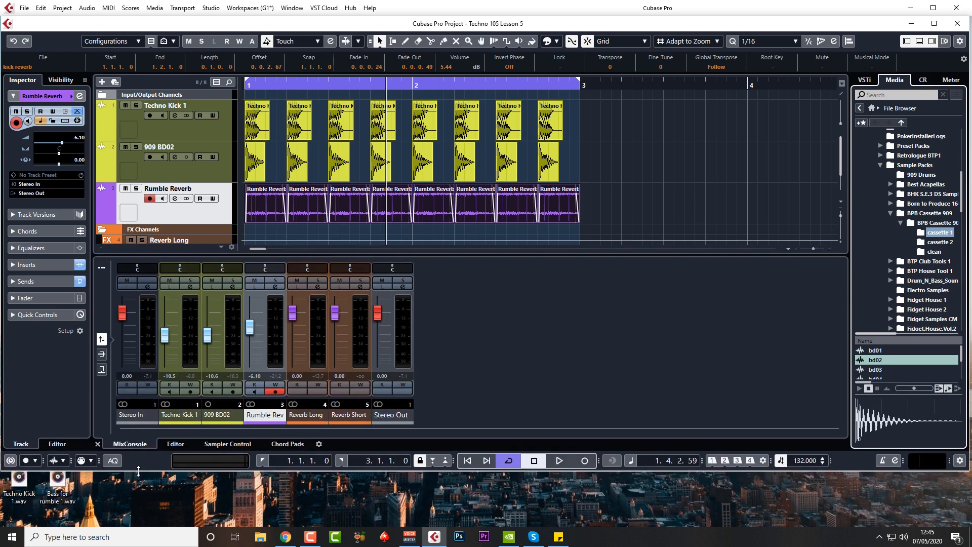
left_click(56, 484)
left_click_drag(56, 484, 206, 229)
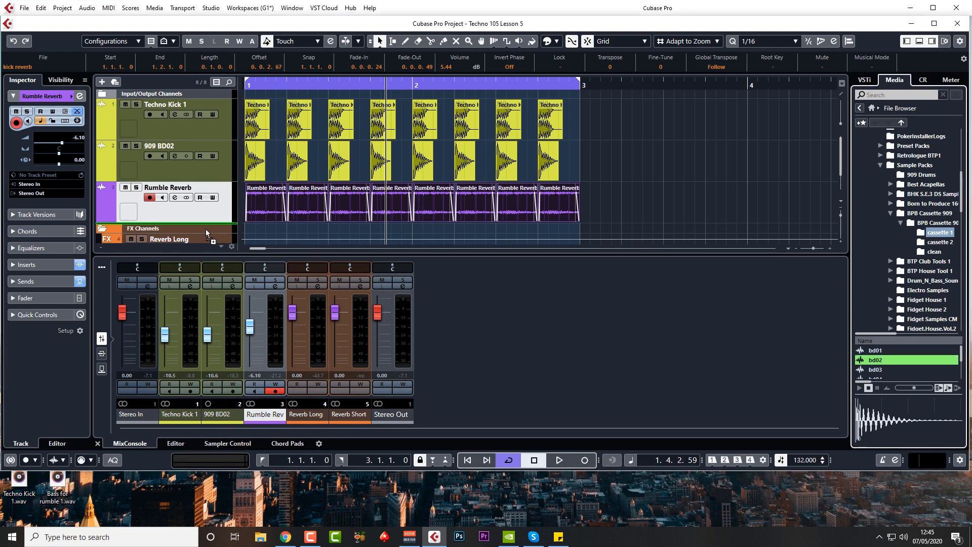
left_click_drag(206, 229, 206, 229)
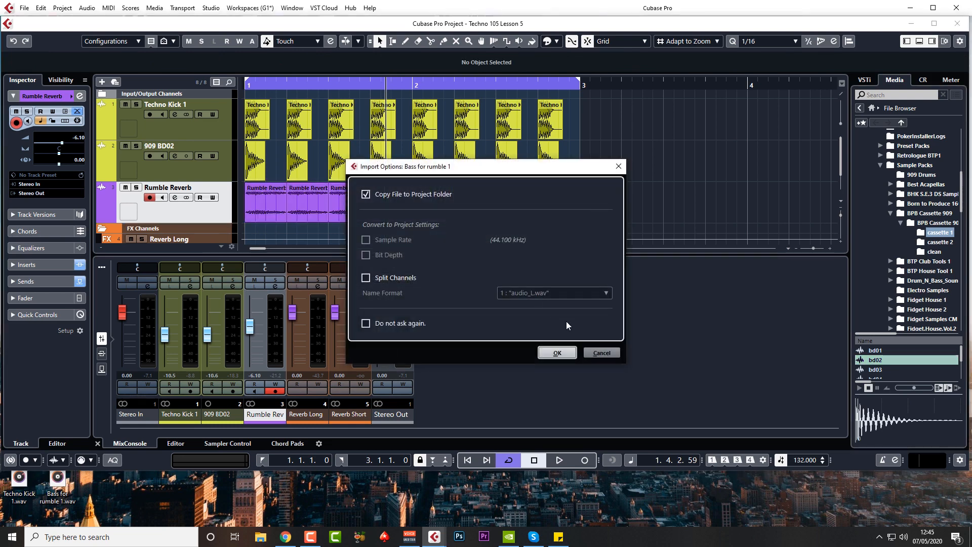
left_click(551, 353)
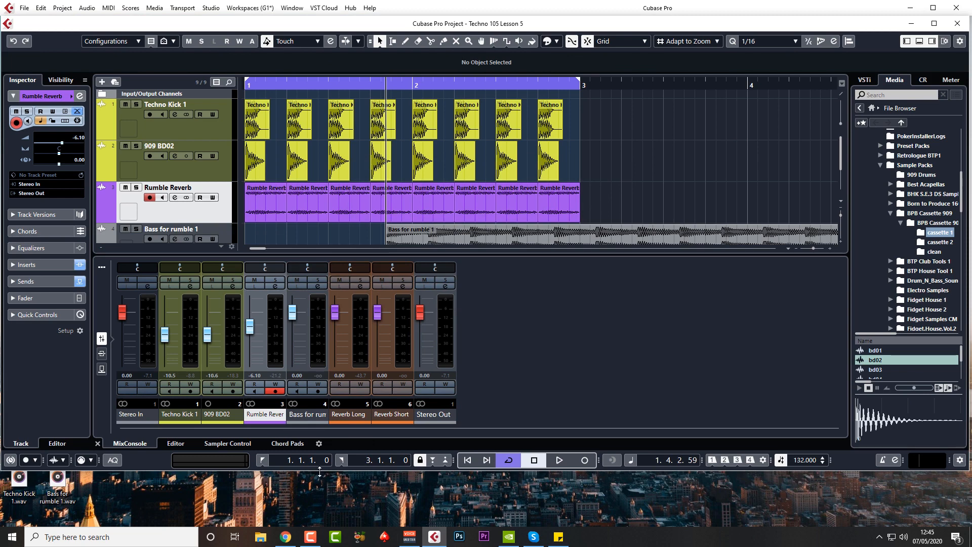
left_click_drag(319, 471, 319, 525)
left_click_drag(461, 237, 320, 235)
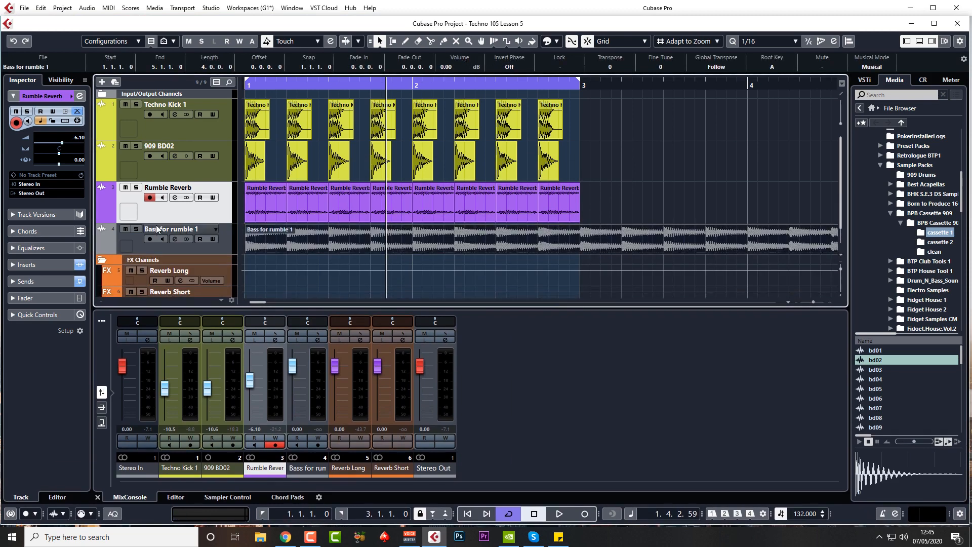
- Solo the Bass for rumble 1 track, audition it from bar 1, and lower its volume to -7.37 dB
left_click(136, 229)
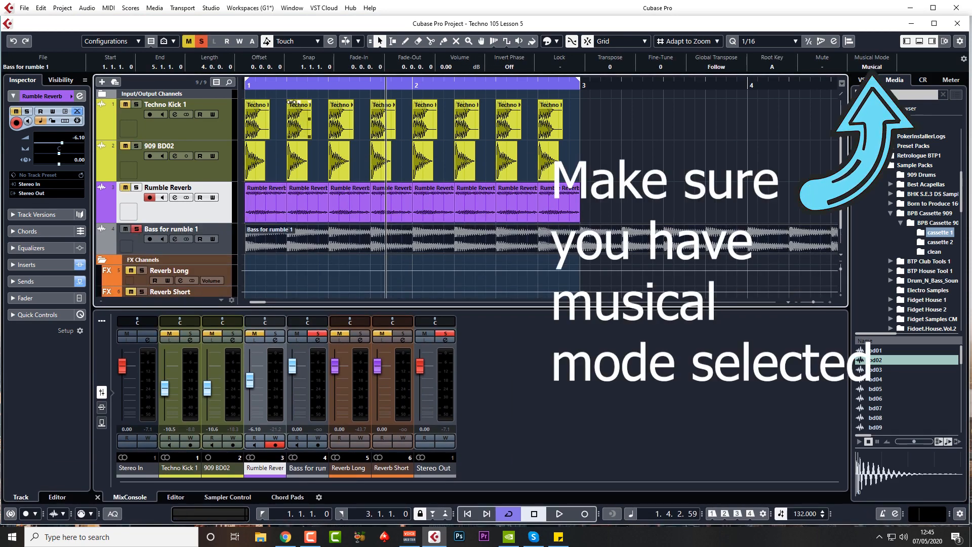
left_click(247, 86)
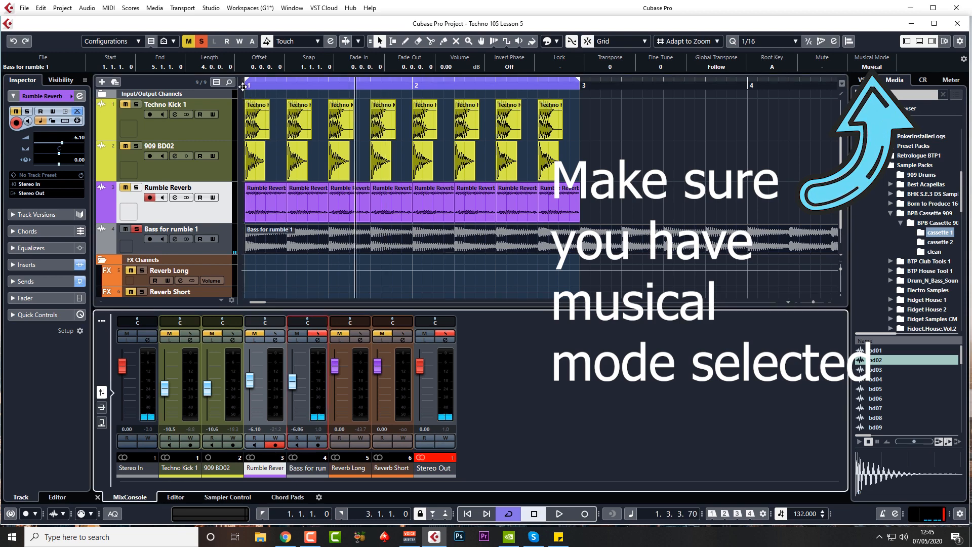
left_click(248, 86)
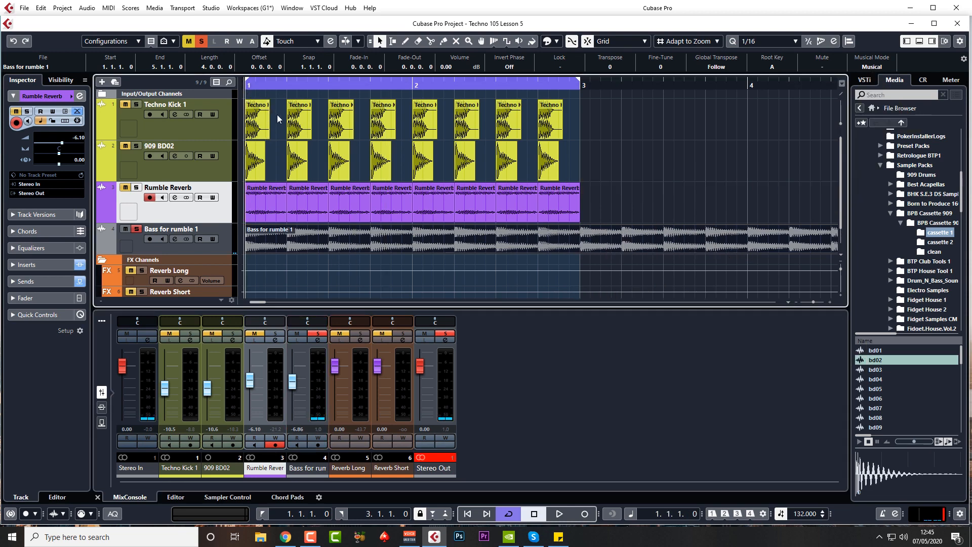
key("space")
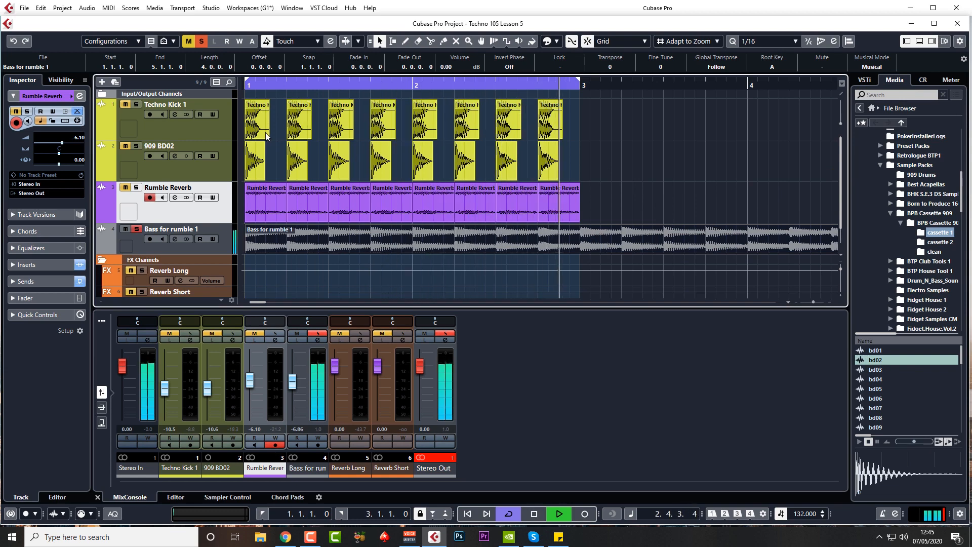
key("space")
left_click(293, 383)
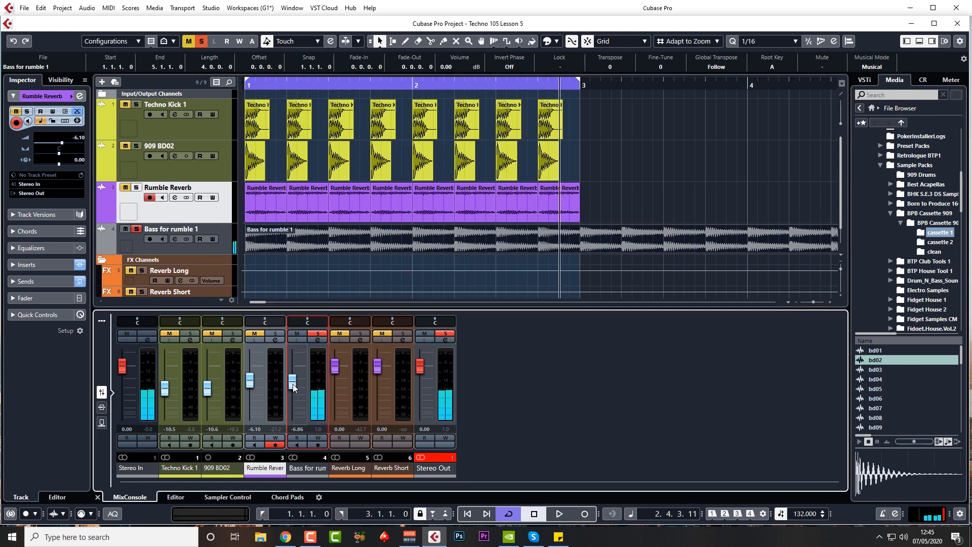
left_click_drag(293, 384, 292, 385)
- Apply a 48 dB high-cut filter to the Bass for rumble 1 channel, lowering its cutoff to between 100 and 200 Hz during playback
left_click(175, 240)
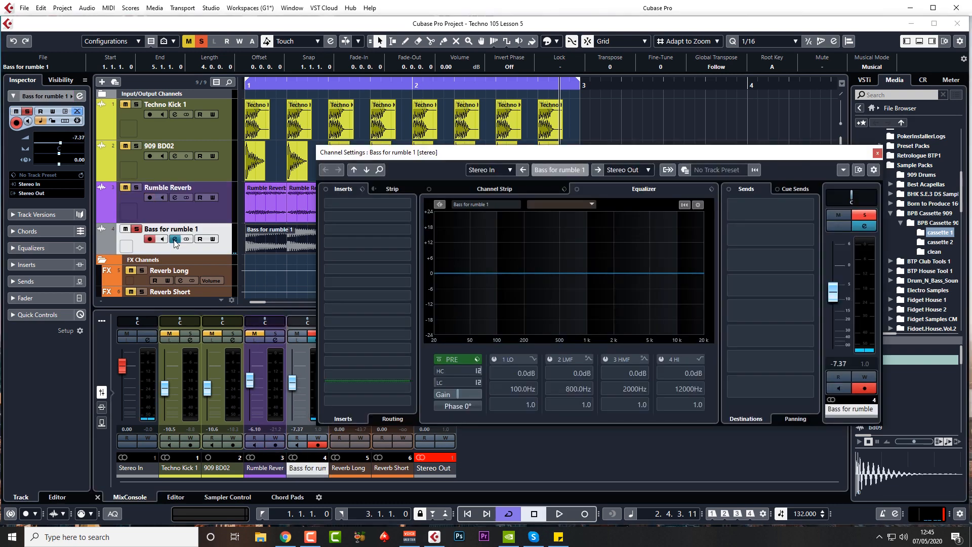
mouse_move(448, 385)
left_click(478, 371)
left_click(494, 418)
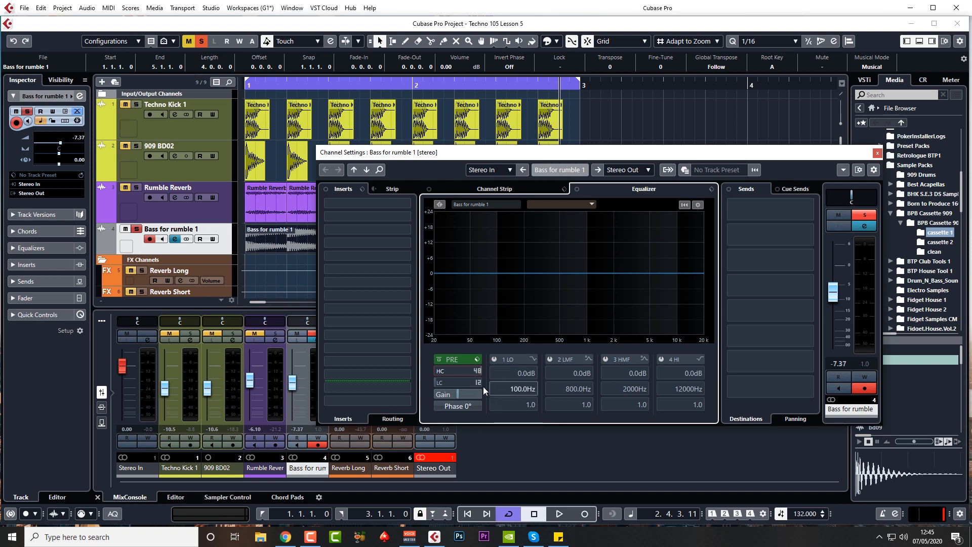
key("space")
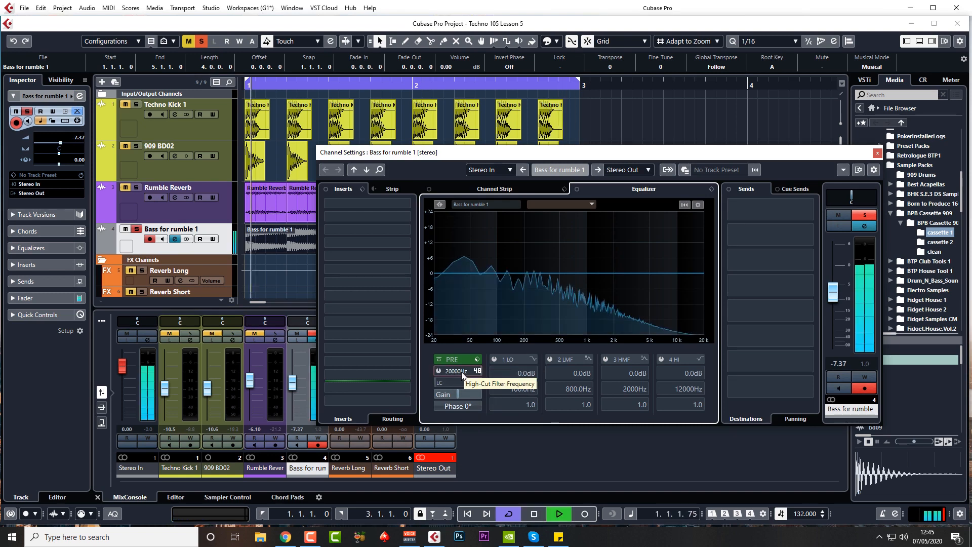
left_click_drag(460, 395, 430, 538)
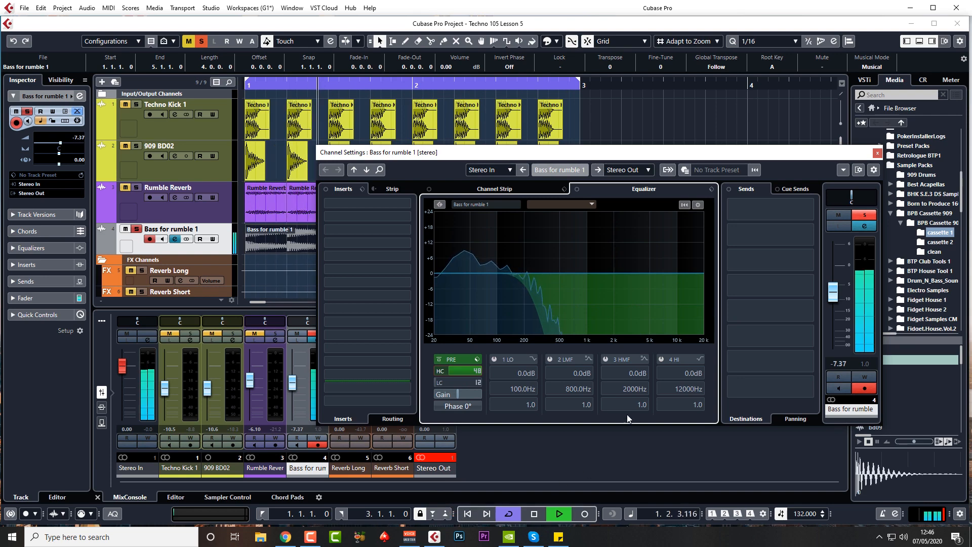
key("space")
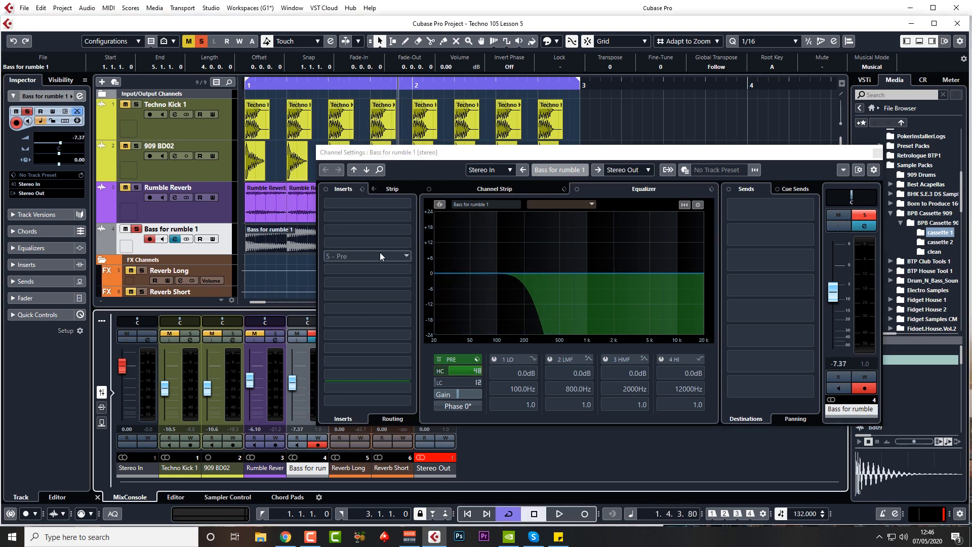
left_click(878, 154)
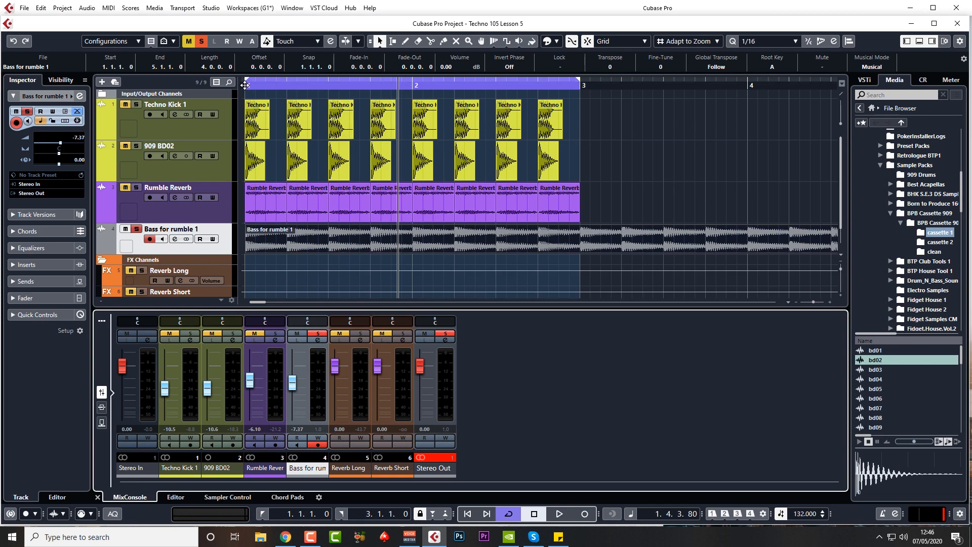
- Try a fade-in of about 0.0.1.68 at the start of the Bass for rumble 1 clip and open its fade editor
left_click_drag(245, 85, 238, 231)
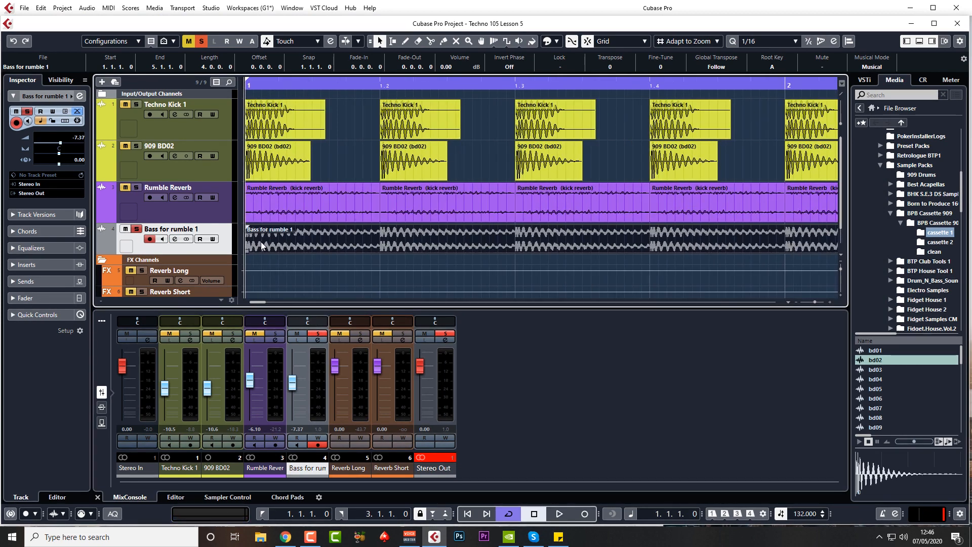
left_click_drag(247, 228, 301, 234)
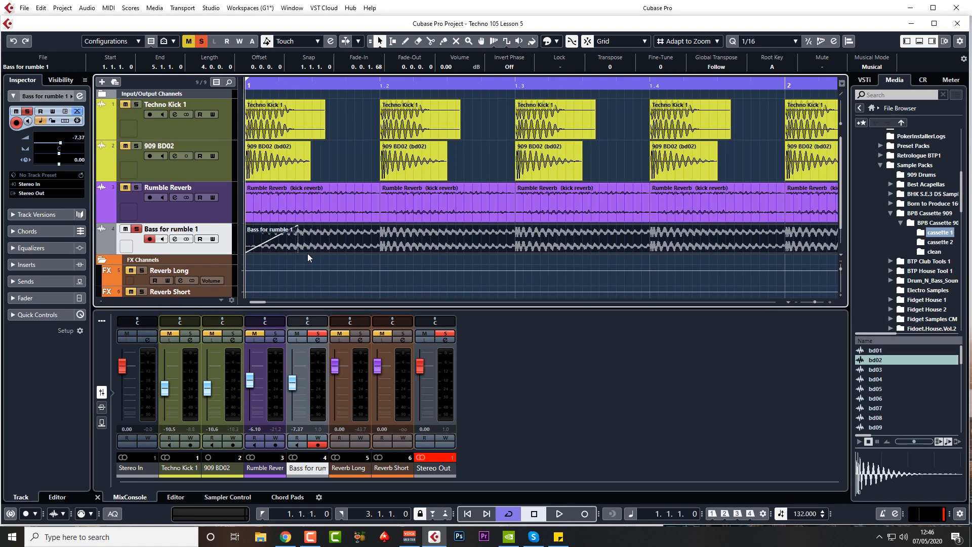
double_click(275, 236)
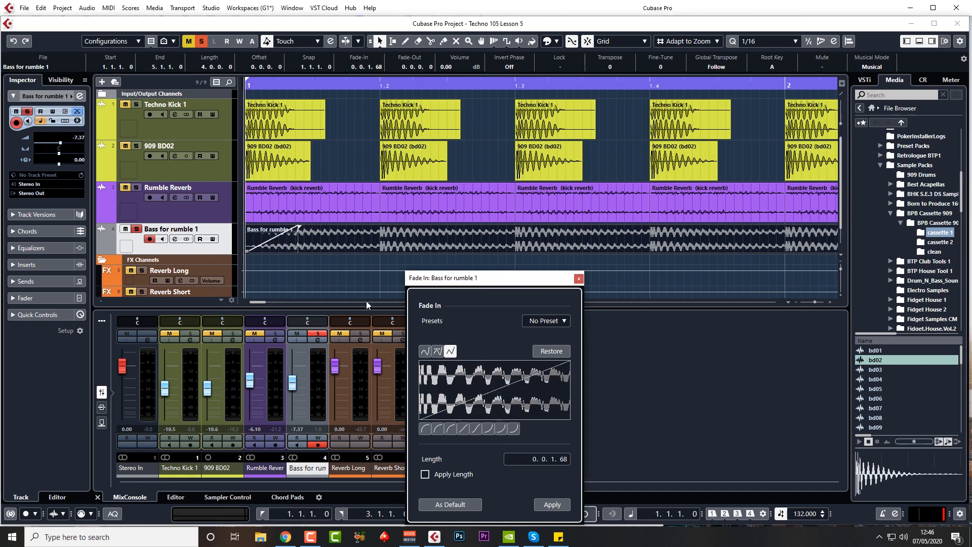
- Try steeper preset and custom curve shapes for the bass clip's fade-in, and remove the fade
left_click_drag(506, 281, 586, 179)
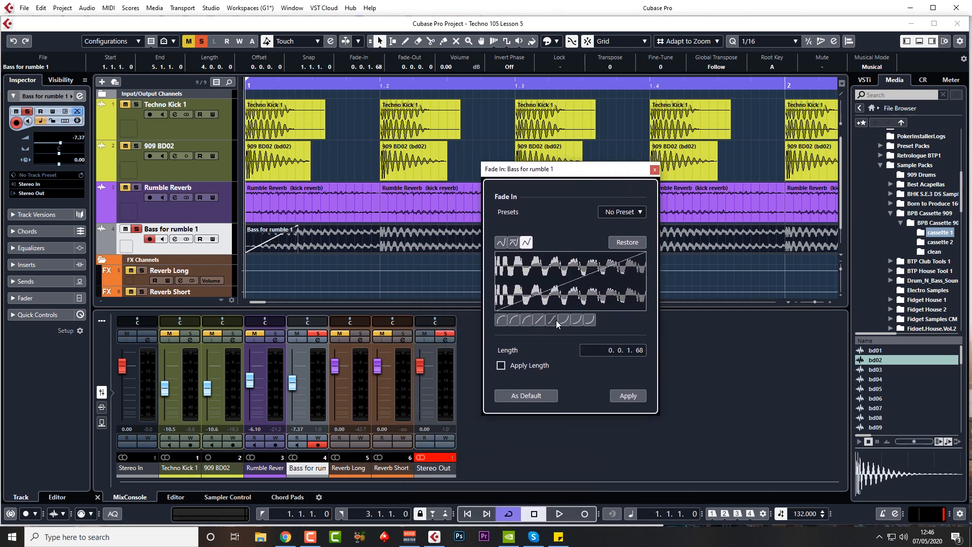
left_click(576, 320)
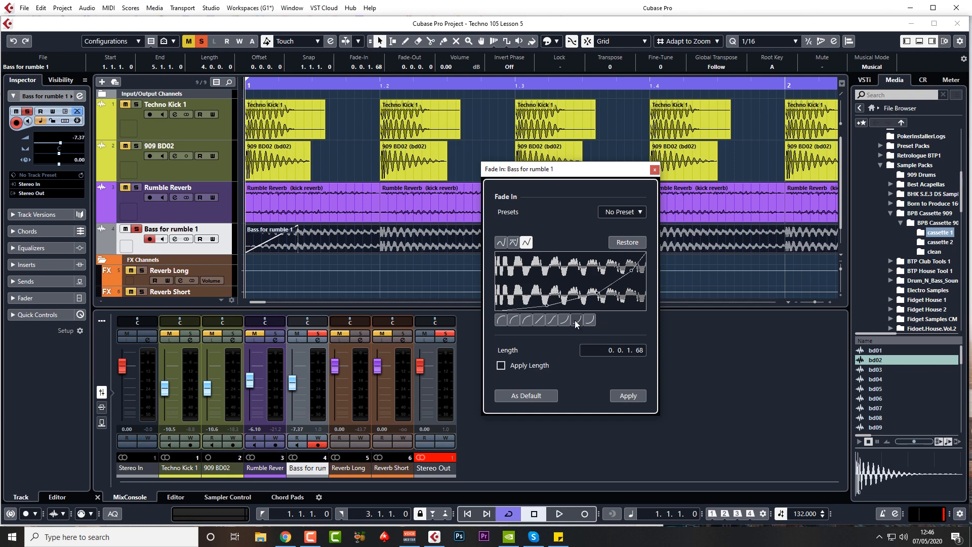
left_click(589, 320)
left_click_drag(590, 301, 607, 274)
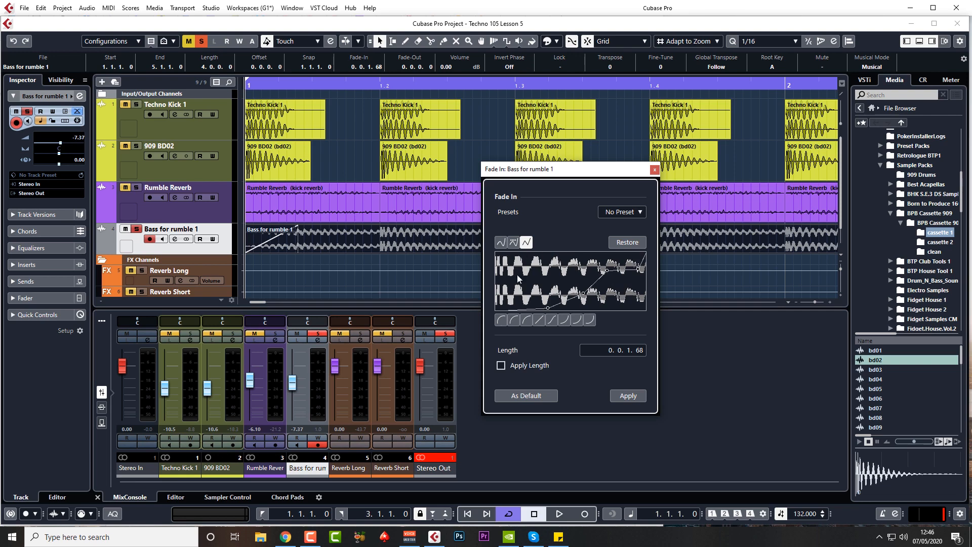
left_click(653, 172)
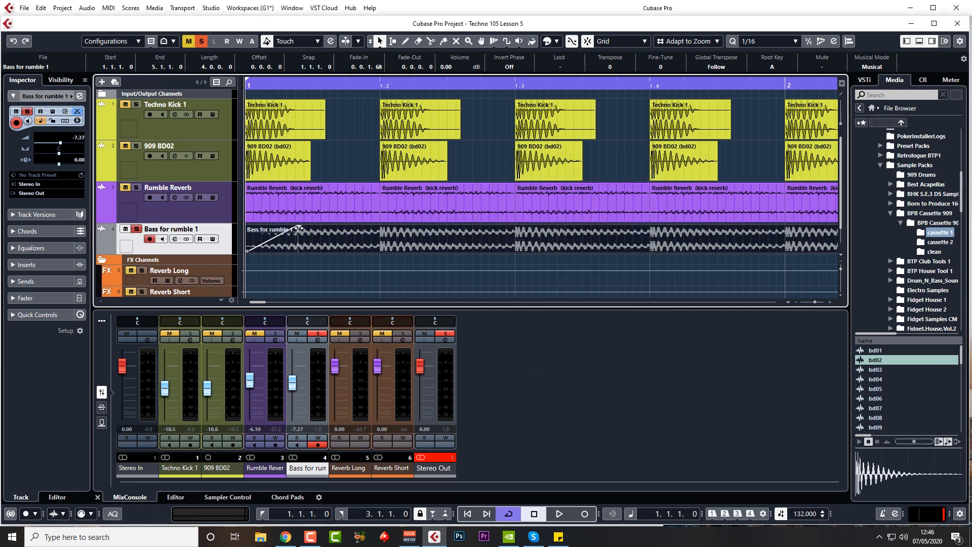
left_click_drag(299, 229, 246, 230)
- Load TAL-Filter-2-x64 into insert slot 5 of the Bass for rumble 1 channel
left_click(176, 240)
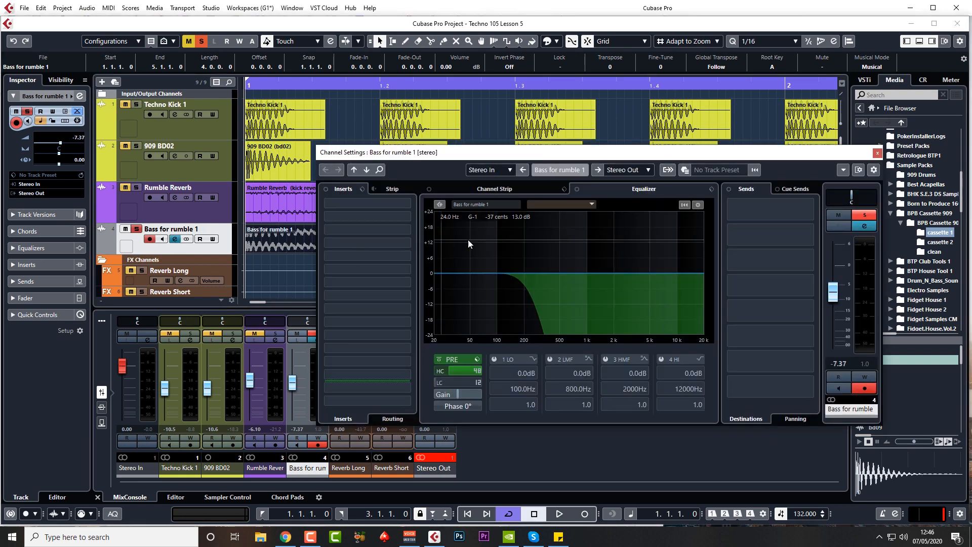
left_click(387, 257)
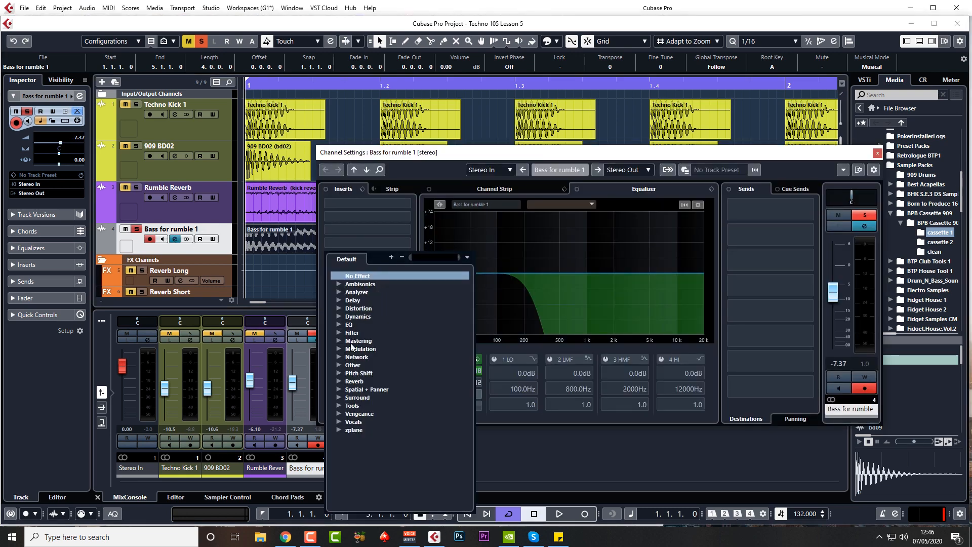
left_click(339, 365)
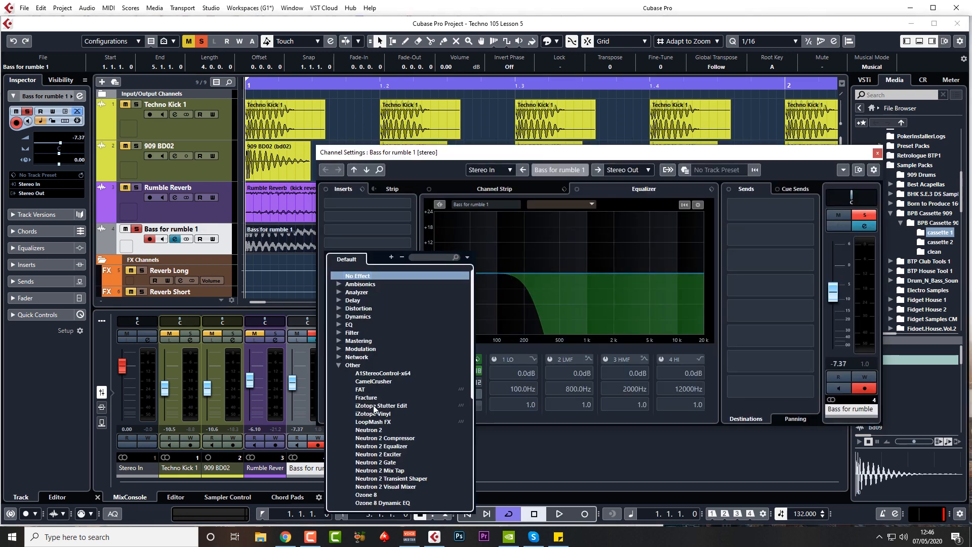
scroll(376, 411, "down", 3)
left_click(378, 438)
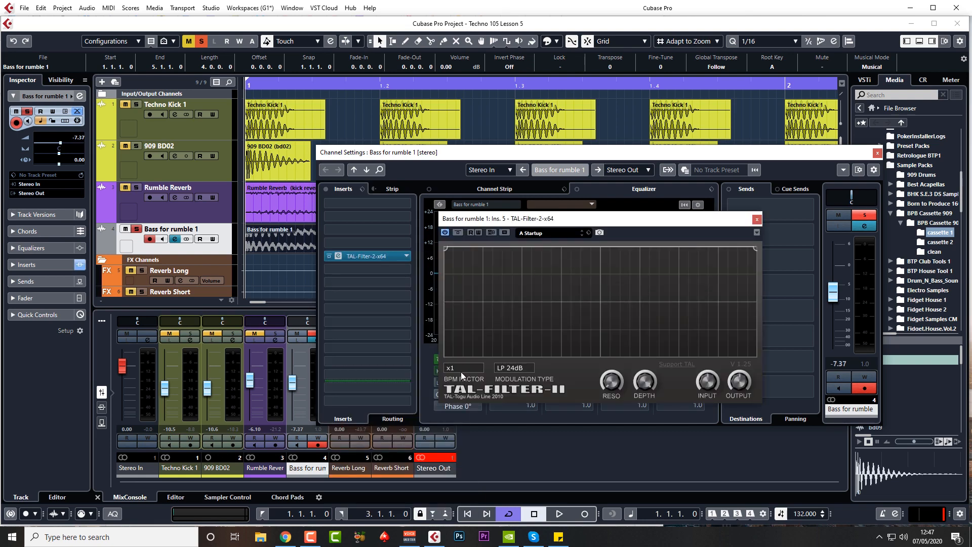
- Set TAL-Filter-2's BPM factor to x16 and its modulation type to Volume, and start playback
left_click(461, 374)
left_click(463, 423)
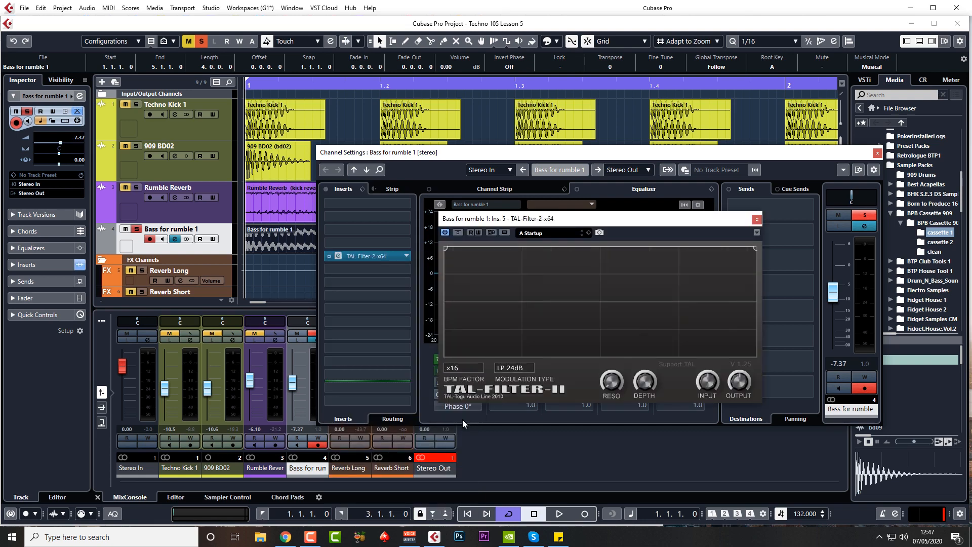
left_click(507, 377)
left_click(518, 452)
key("space")
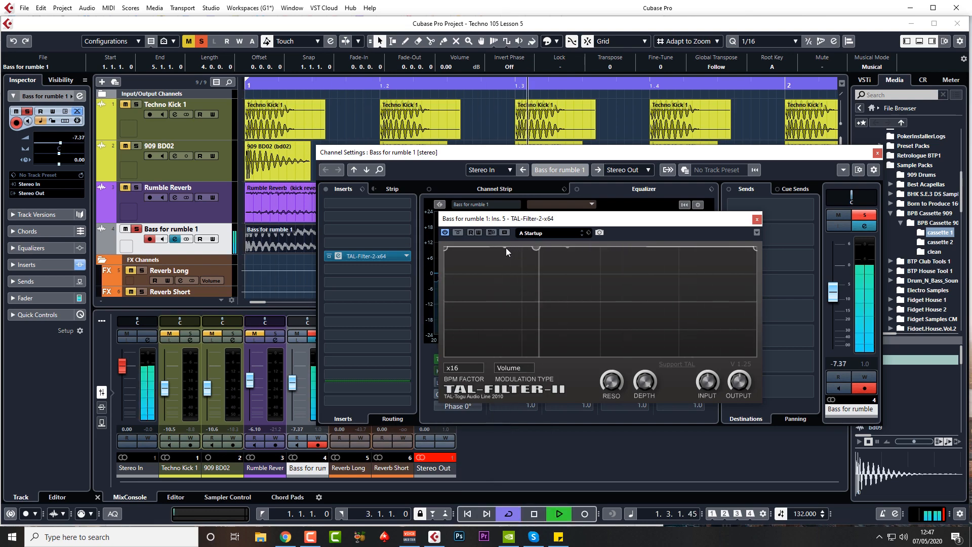
- Shape TAL-Filter-2's volume curve to rise from a low start to full level early, hold, and drop at the very end
left_click_drag(494, 248, 491, 270)
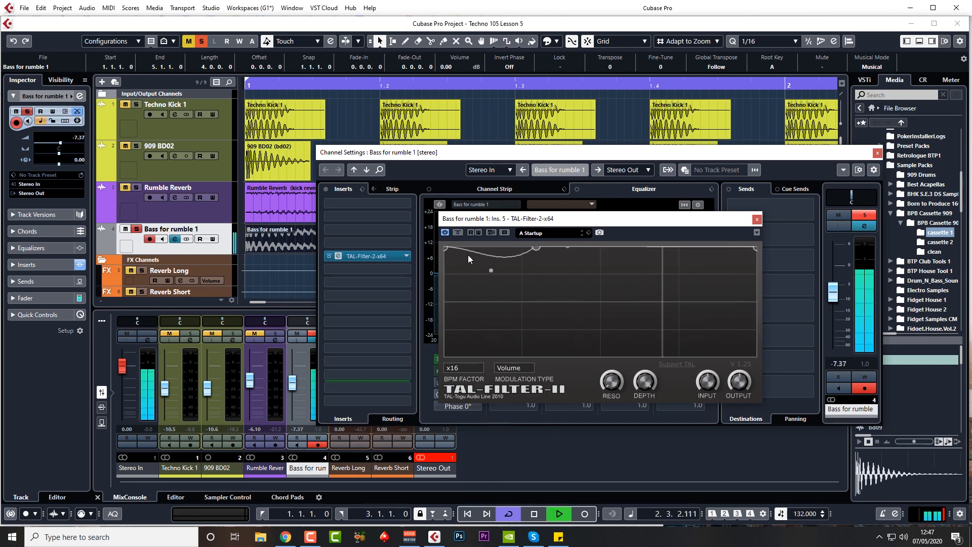
left_click_drag(445, 248, 433, 305)
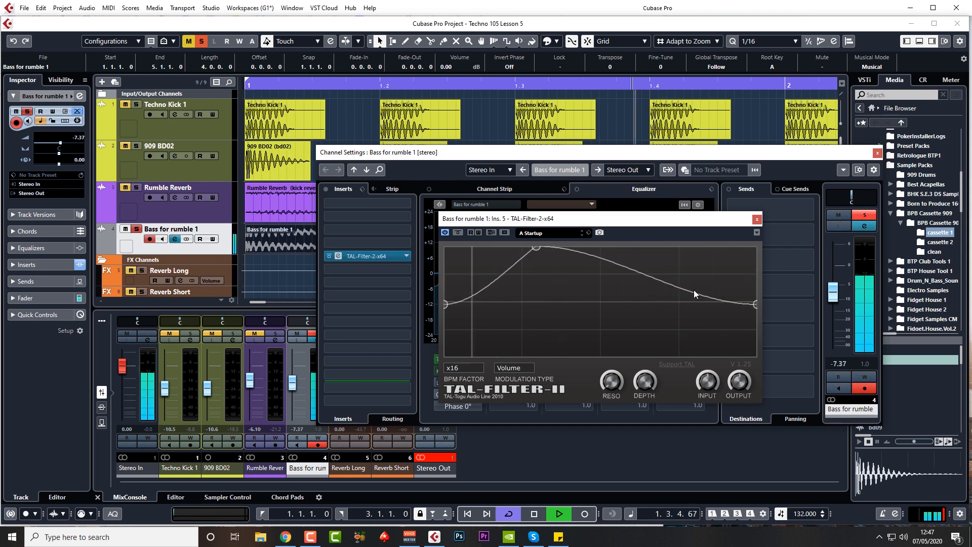
left_click_drag(721, 299, 749, 247)
left_click_drag(537, 248, 527, 249)
mouse_move(445, 303)
left_mouse_down()
mouse_move(449, 342)
mouse_move(454, 311)
left_mouse_up()
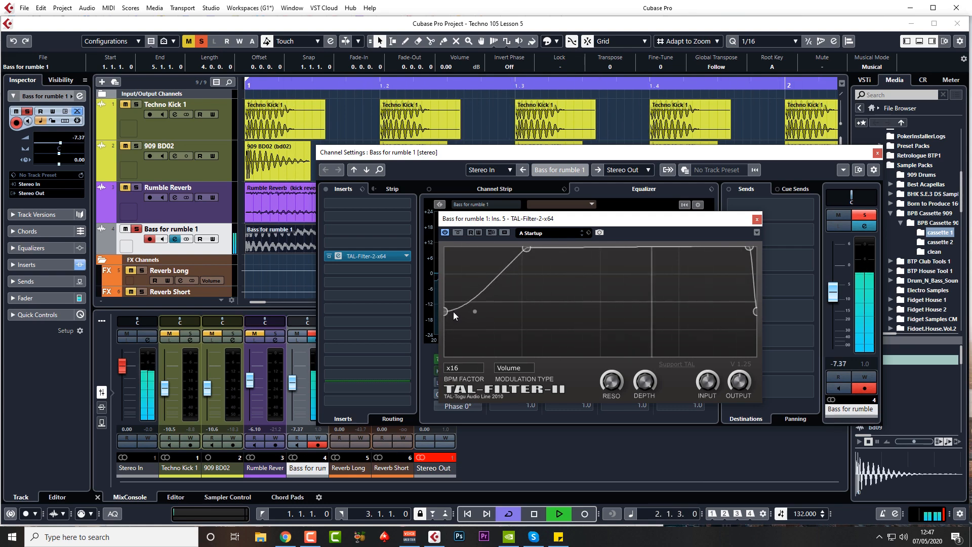
mouse_move(525, 254)
left_mouse_down()
mouse_move(552, 249)
mouse_move(514, 248)
left_mouse_up()
key("space")
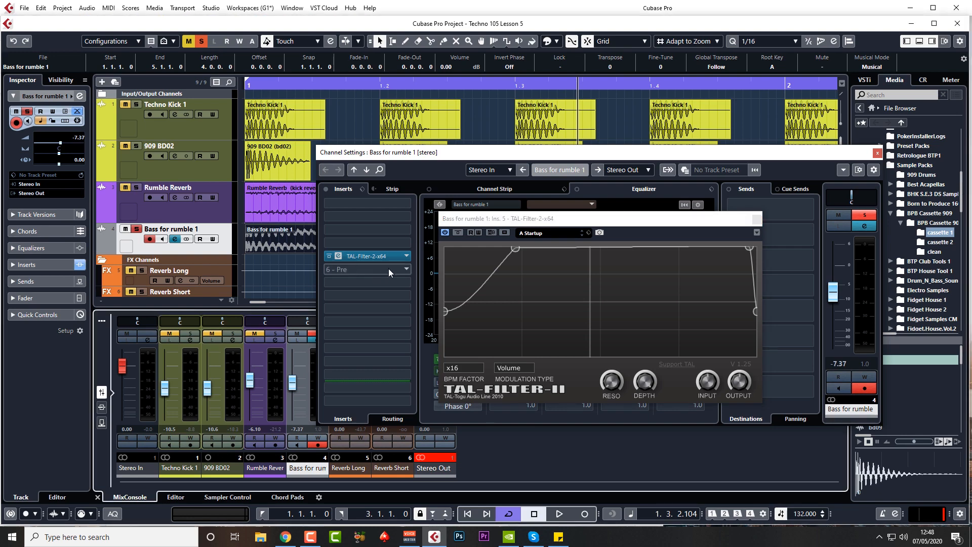
- Load MonoDelay into insert slot 6 of the Bass for rumble 1 channel and close its editor
left_click(389, 272)
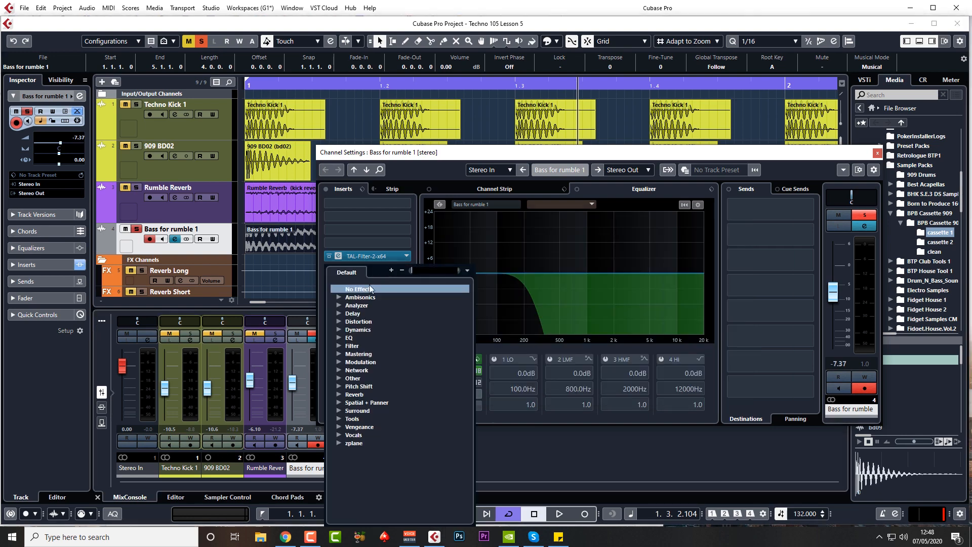
left_click(339, 314)
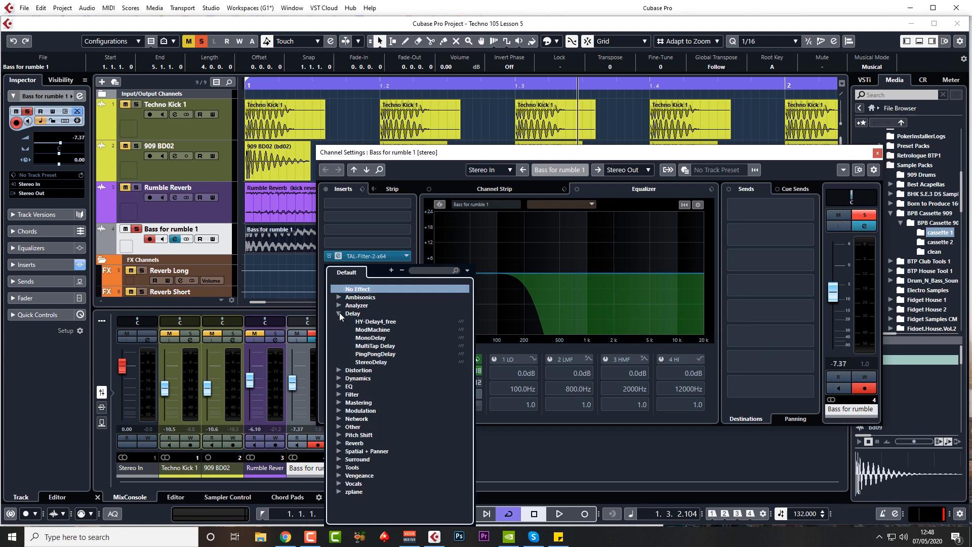
left_click(370, 338)
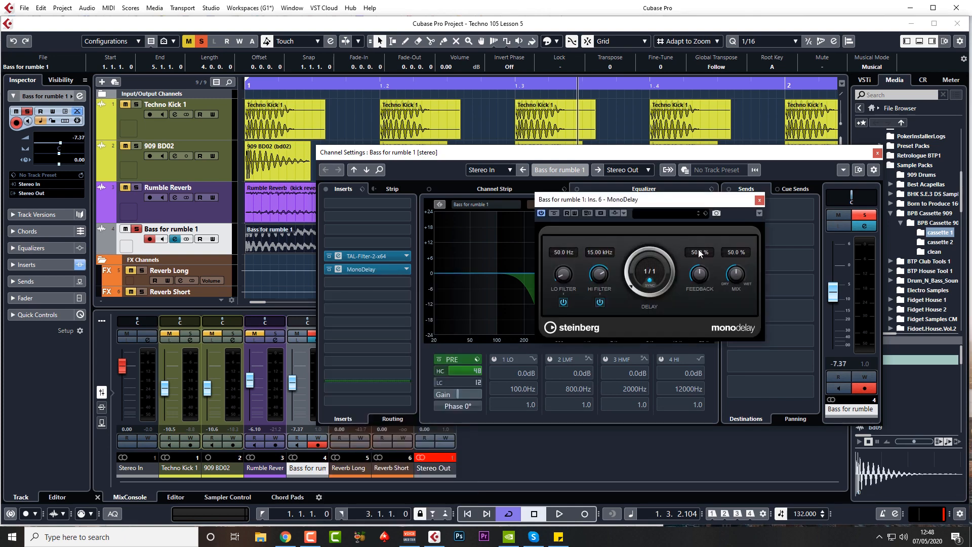
left_click(760, 201)
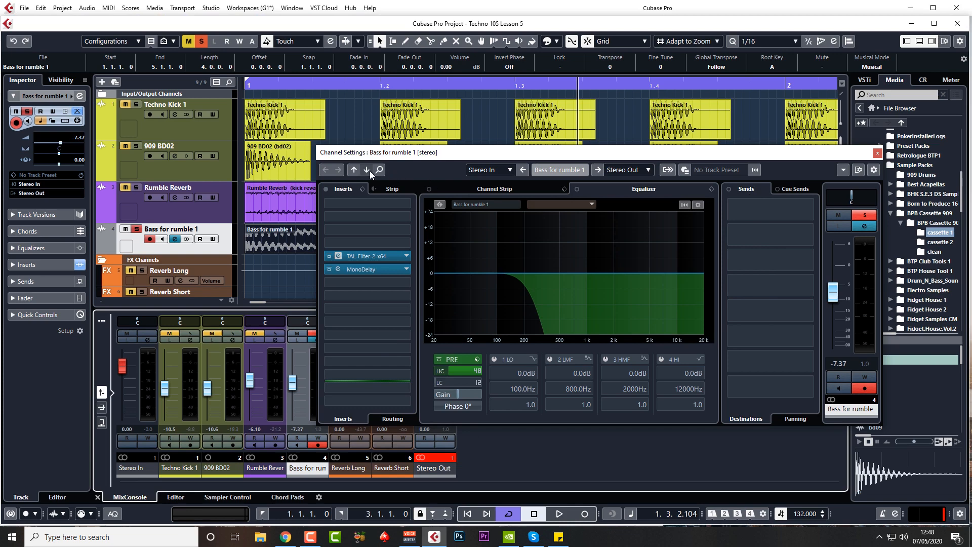
- Switch off the MonoDelay insert on the Rumble Reverb channel and return to the Bass for rumble 1 channel settings
left_click(354, 170)
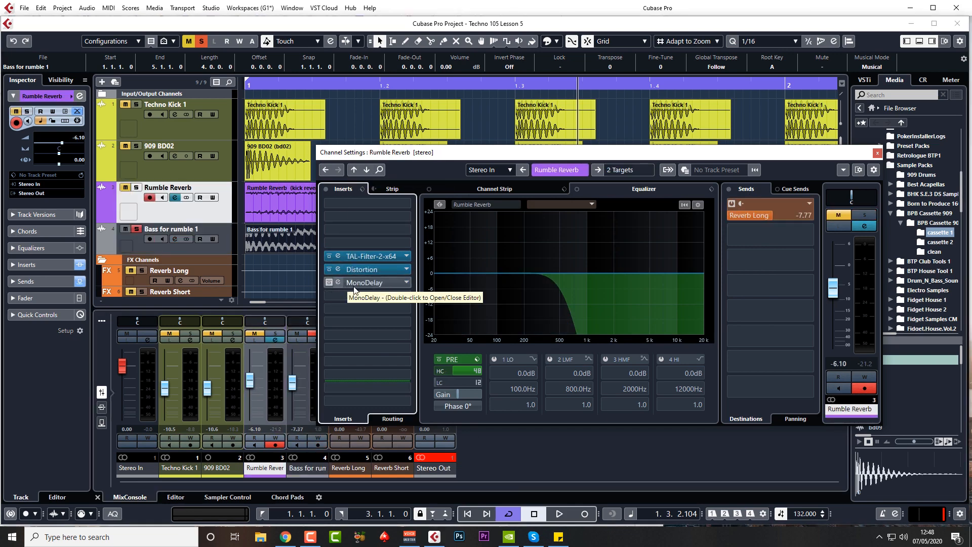
left_click(327, 283)
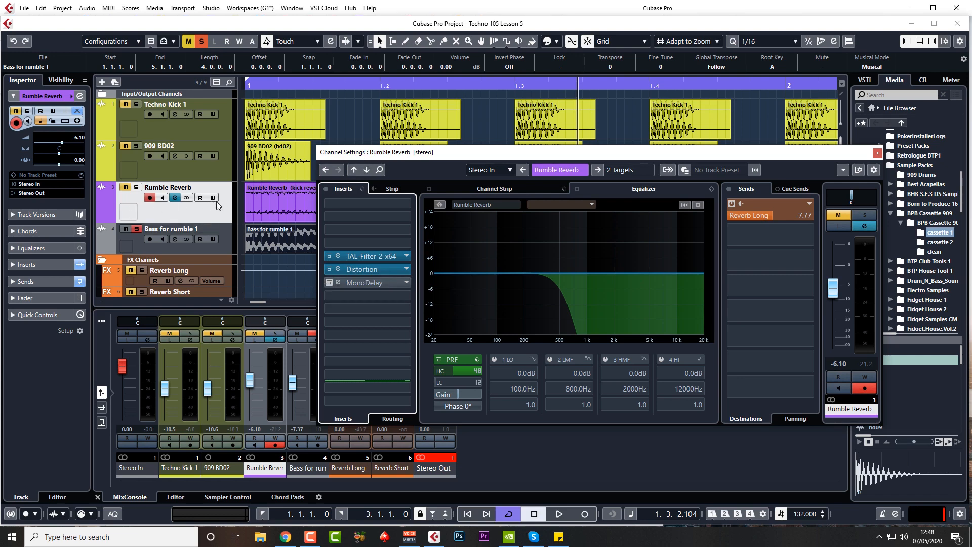
left_click(366, 171)
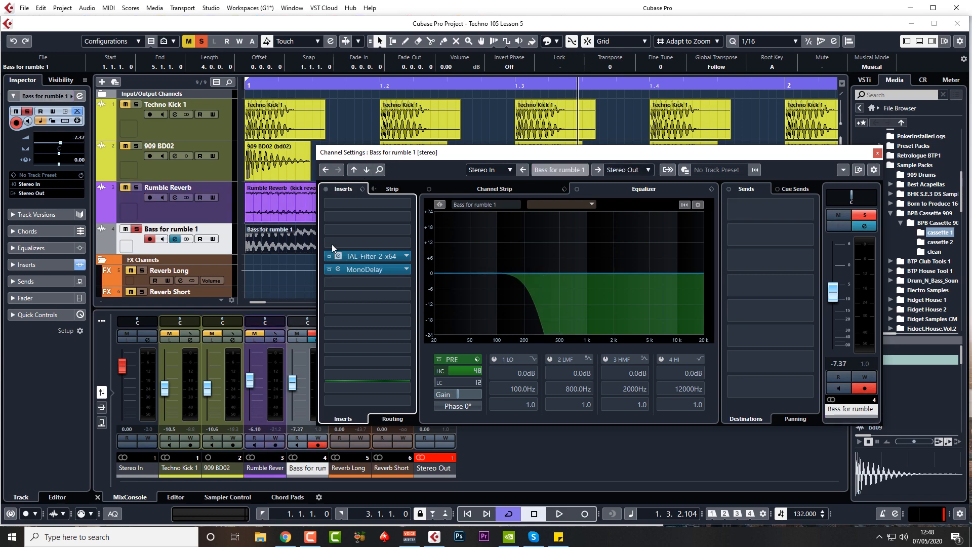
- Set the bass channel's MonoDelay to a 1/16 delay with 27.5% feedback and 31% mix while auditioning it
left_click(345, 270)
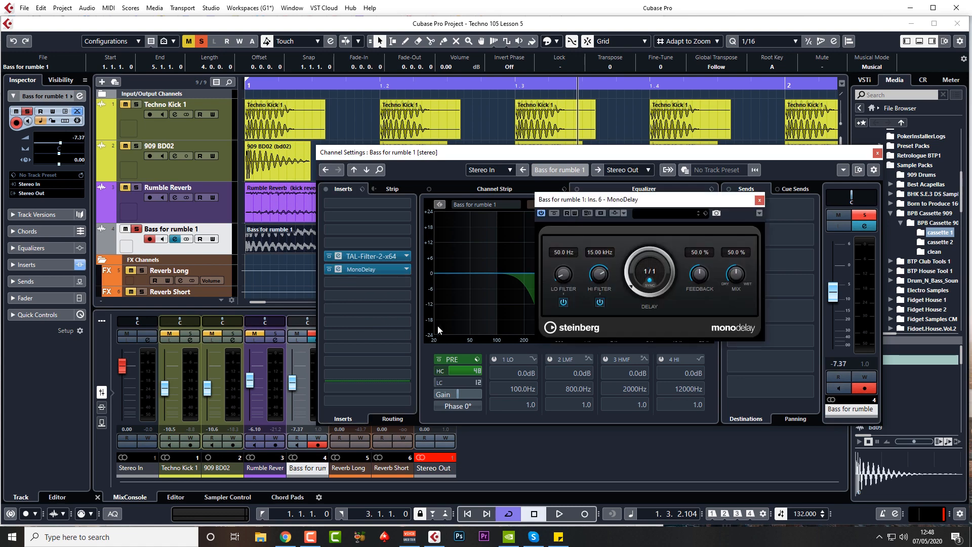
left_click(647, 273)
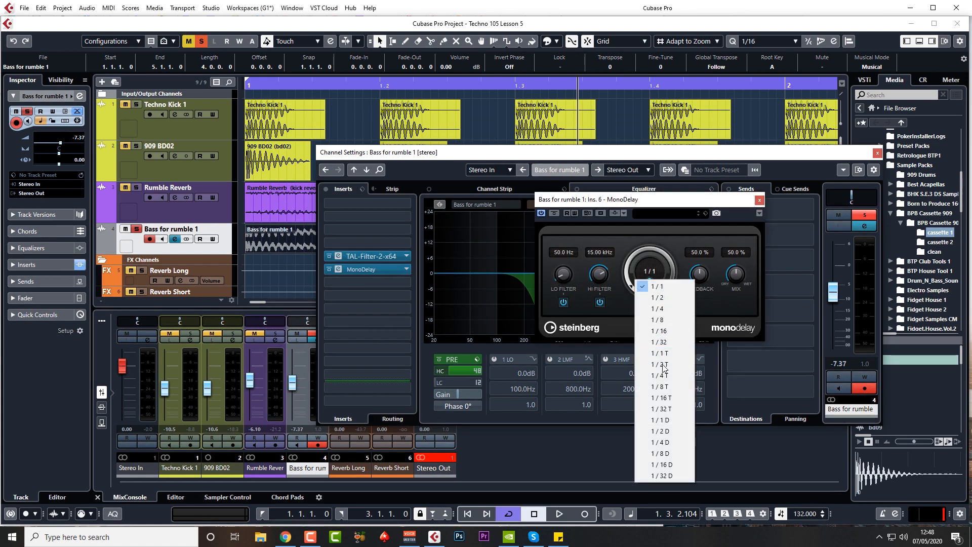
left_click(660, 331)
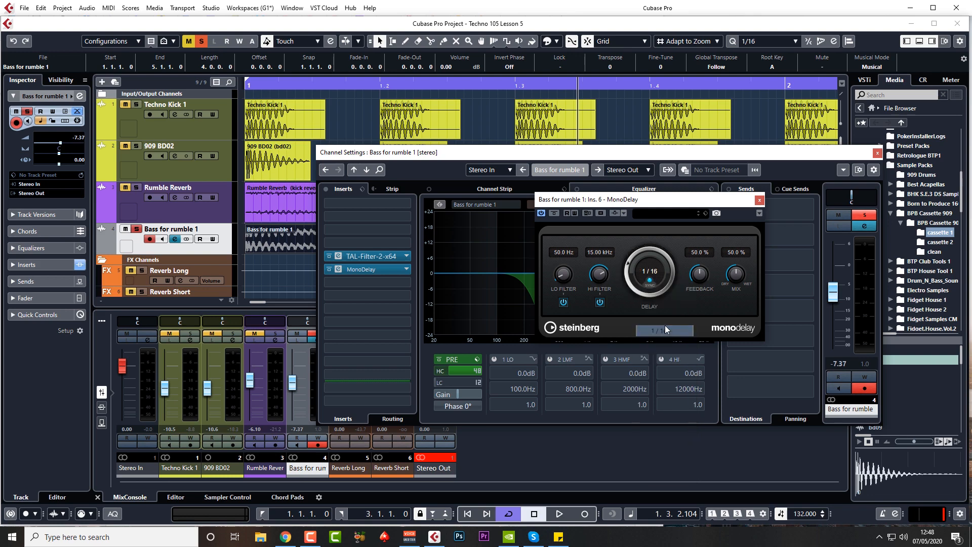
key("space")
left_click_drag(734, 274, 693, 294)
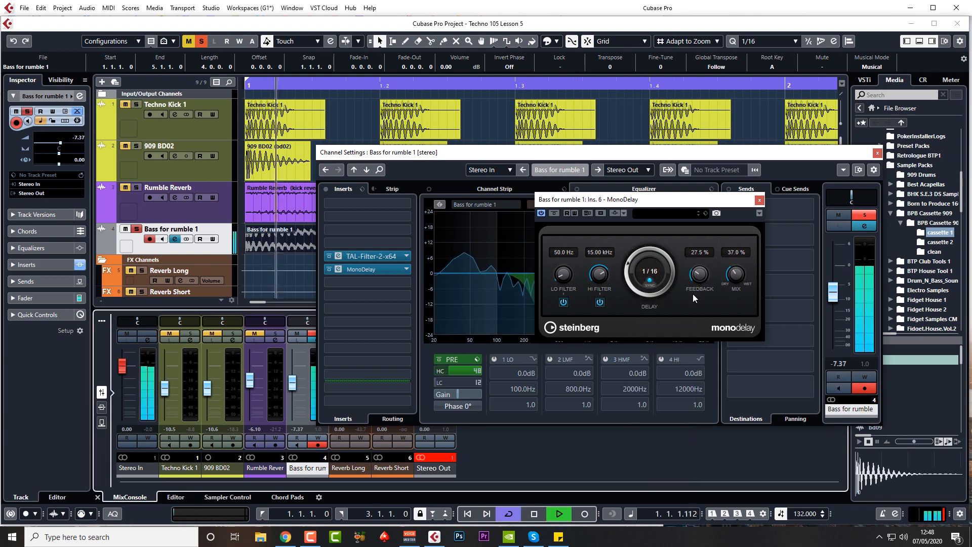
left_click(554, 213)
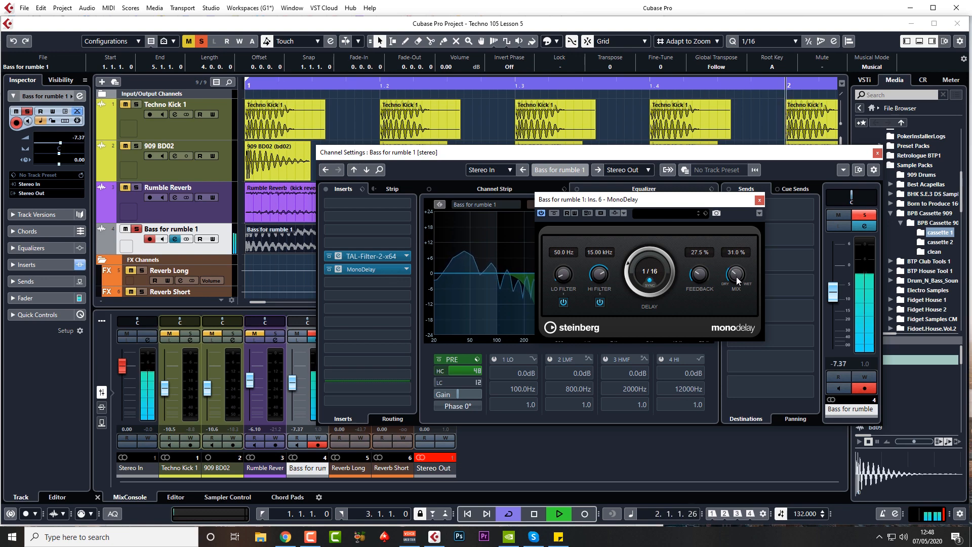
left_click(759, 202)
key("space")
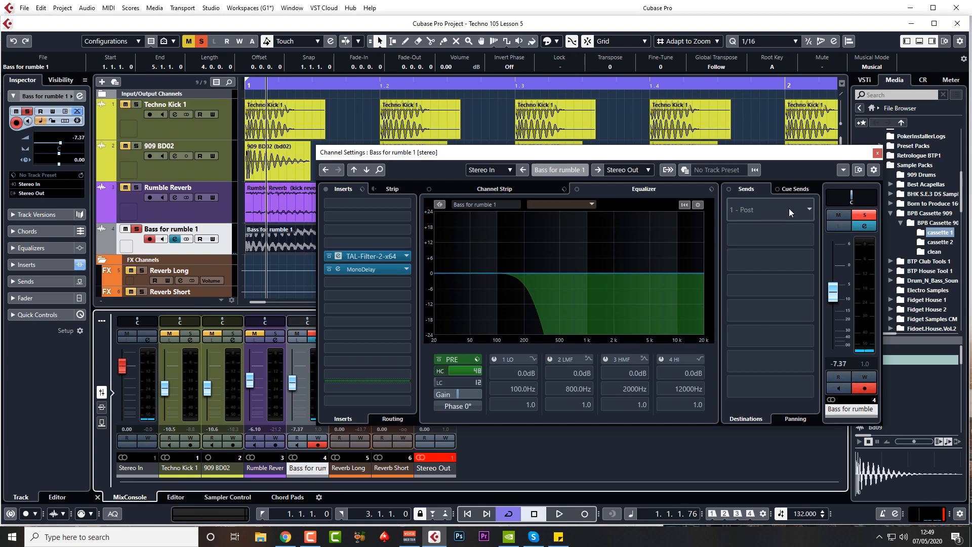
- Add a send to Reverb Short on the Bass for rumble 1 channel and activate it during playback
key("space")
left_click(805, 208)
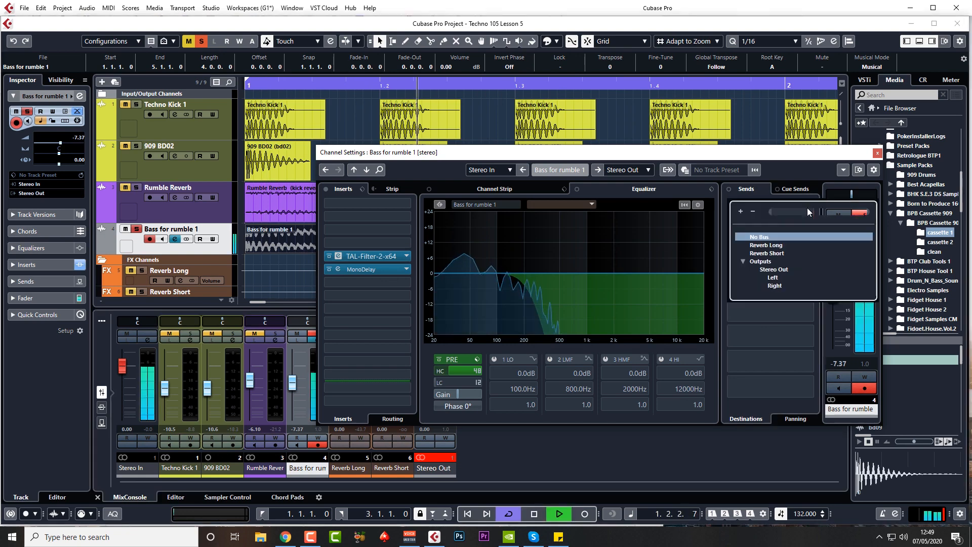
left_click(763, 253)
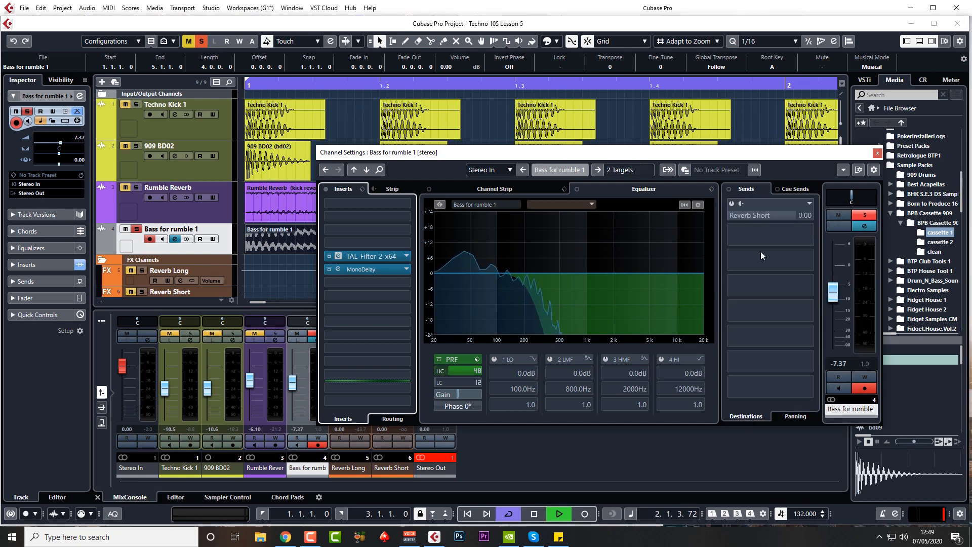
left_click(732, 203)
mouse_move(785, 220)
left_mouse_down()
mouse_move(733, 218)
mouse_move(789, 217)
left_mouse_up()
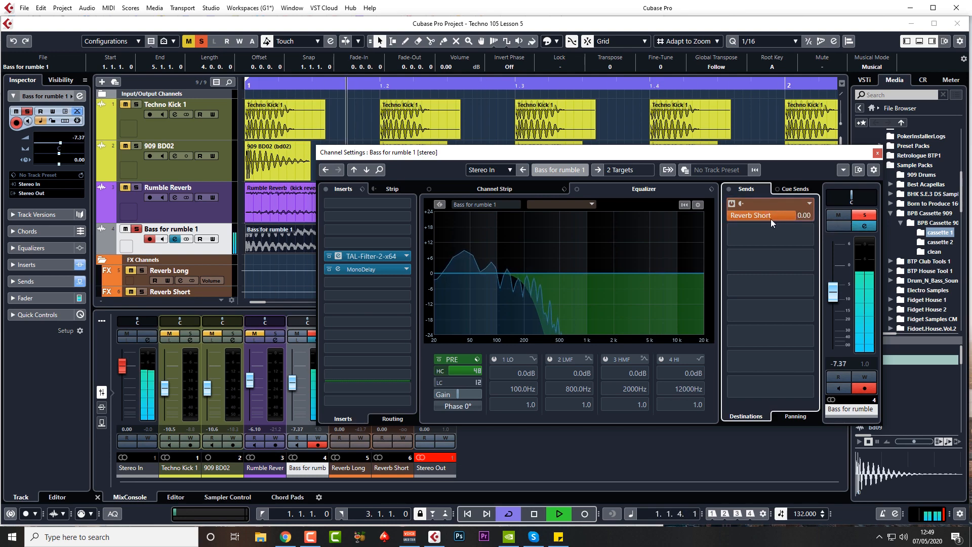
- Audition the bass in the full mix and soloed again, and lower its Reverb Short send level to -5.22
left_click(859, 215)
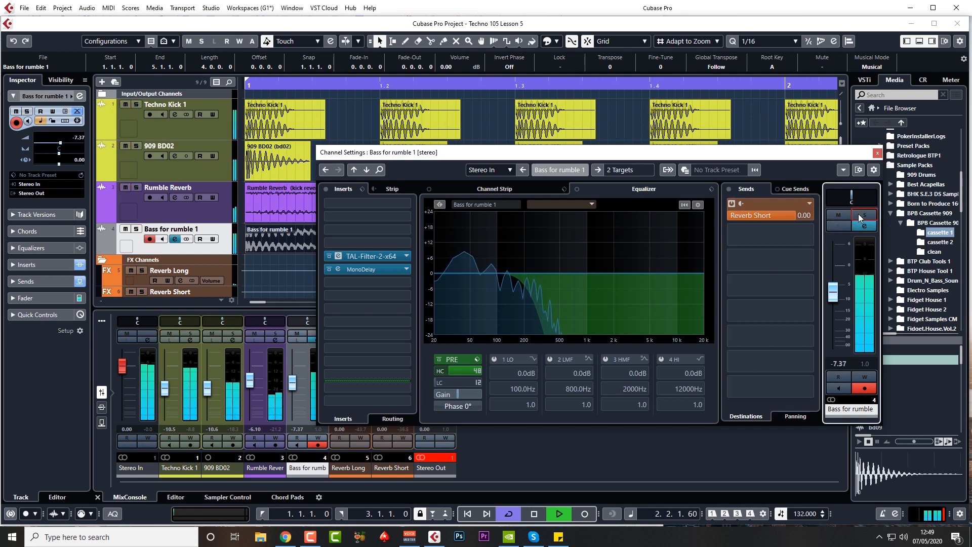
left_click(858, 214)
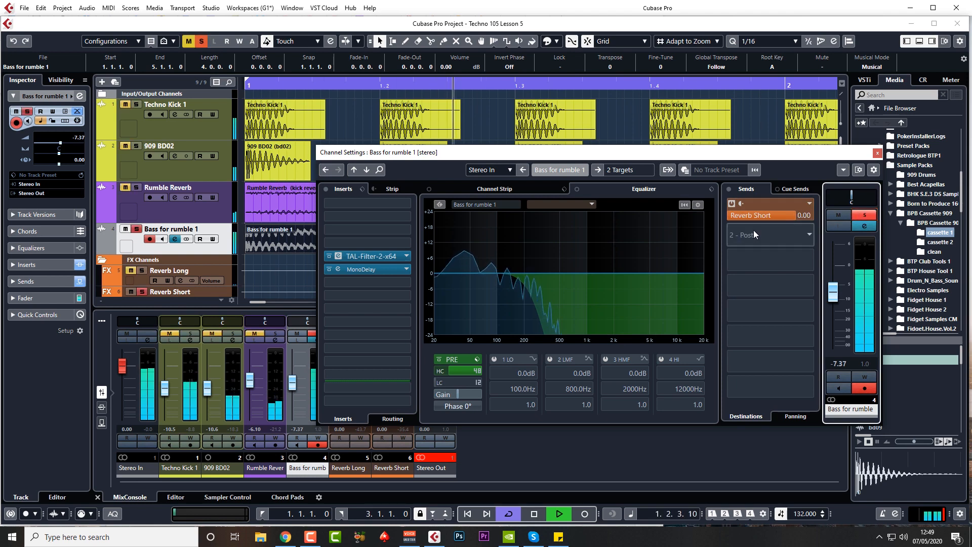
key("space")
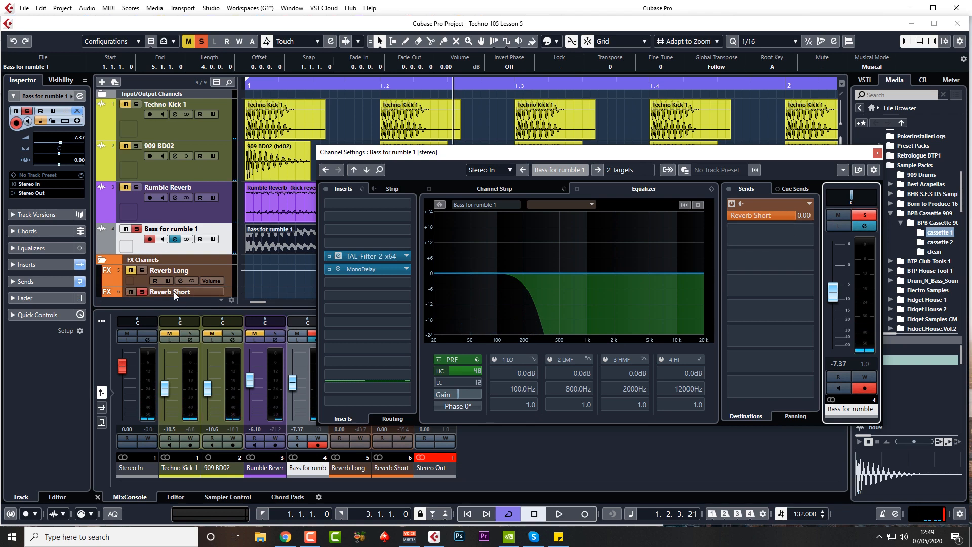
key("space")
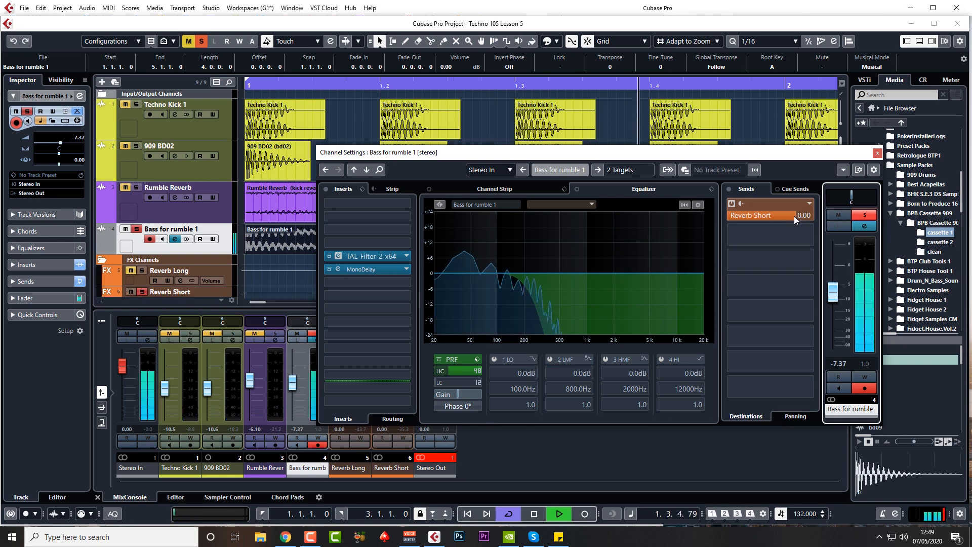
left_click_drag(794, 216, 764, 225)
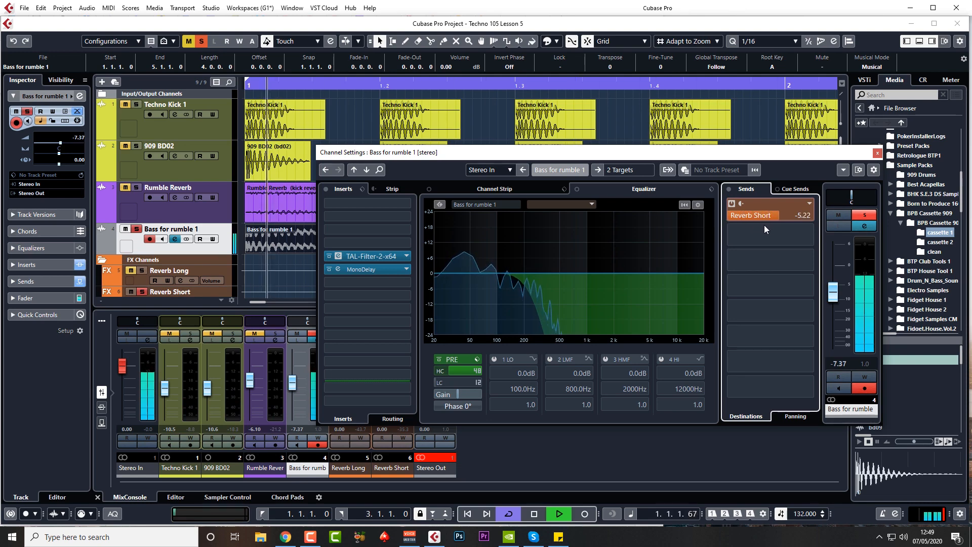
key("space")
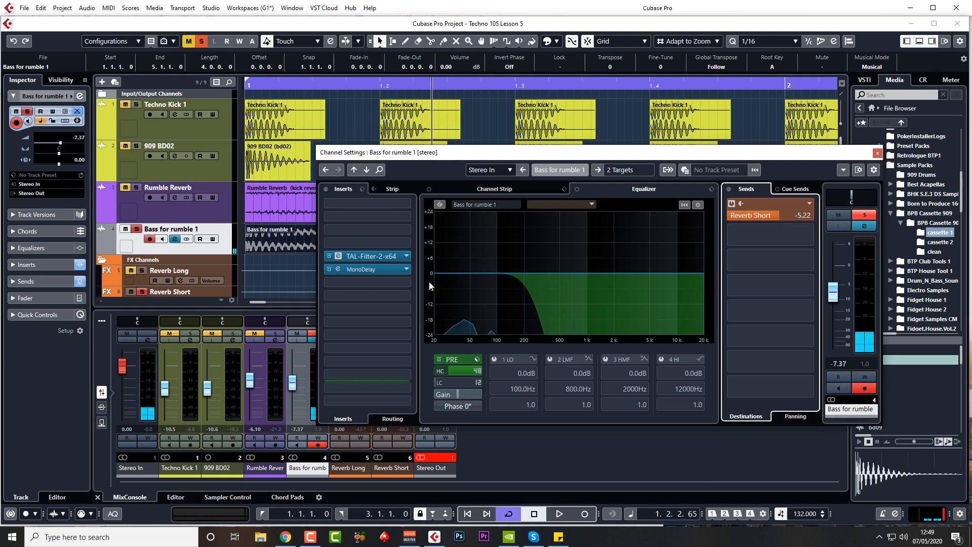
- Load the Quadrafuzz v2 distortion into insert slot 7 of the Bass for rumble 1 channel and start playback
left_click(371, 283)
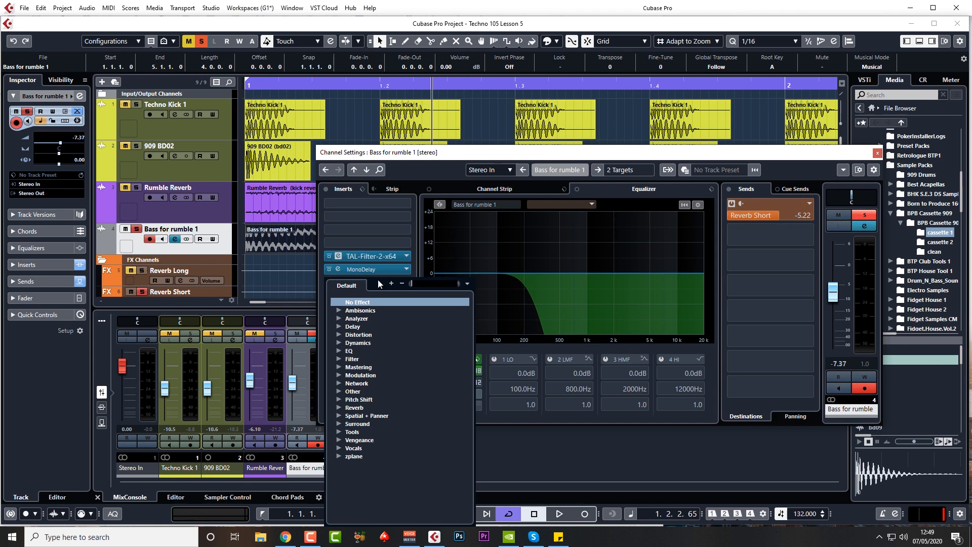
left_click(340, 335)
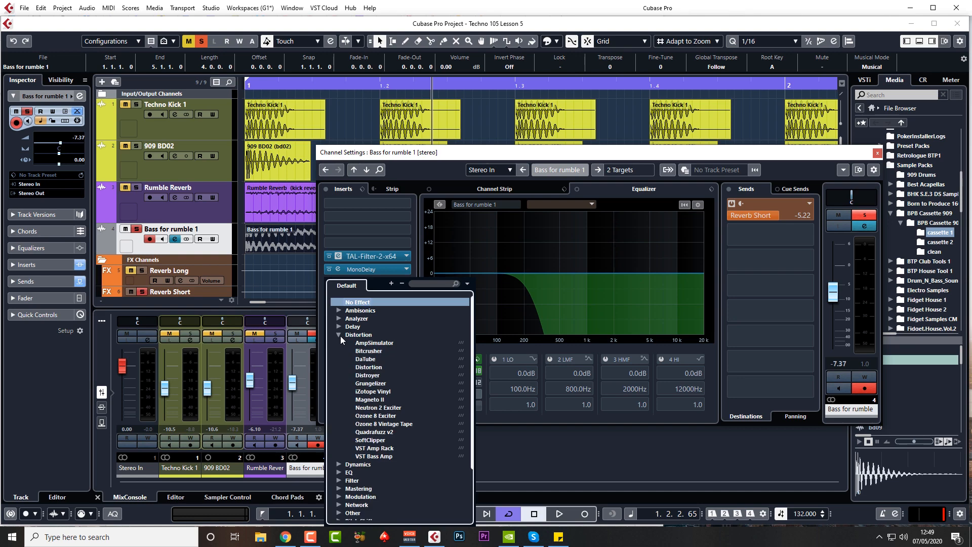
left_click(375, 433)
key("space")
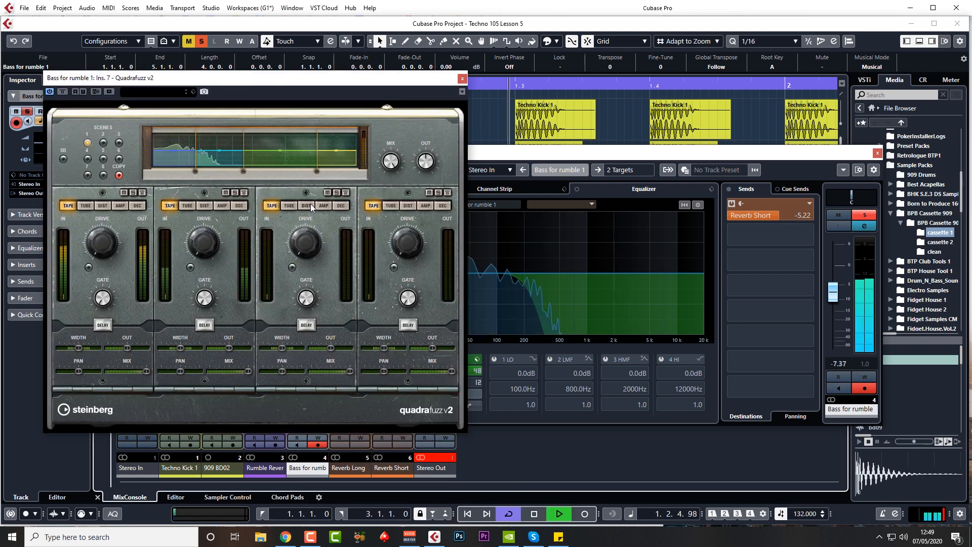
- Switch Quadrafuzz's second and third bands to DIST mode and set the second band's drive to about 1.3
left_click(310, 204)
left_click(203, 206)
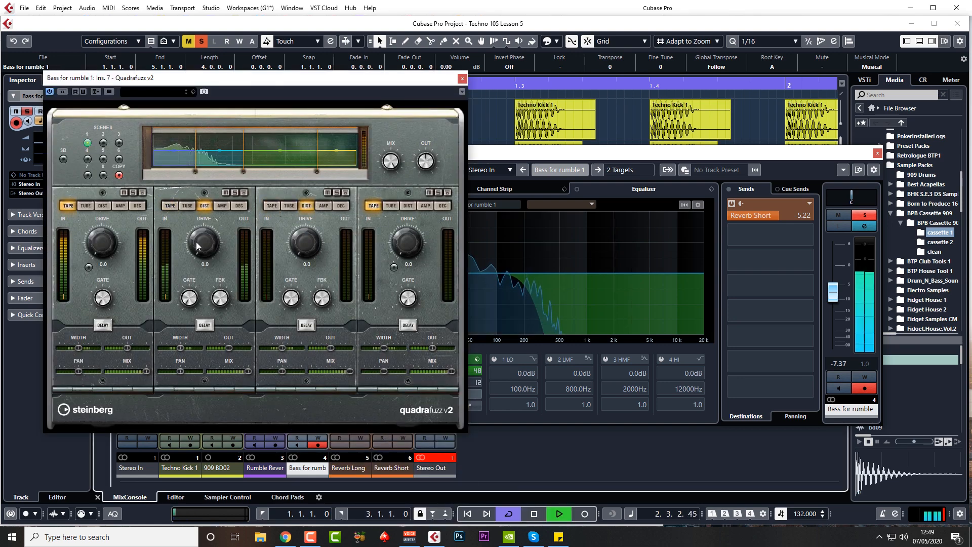
left_click_drag(199, 232, 195, 241)
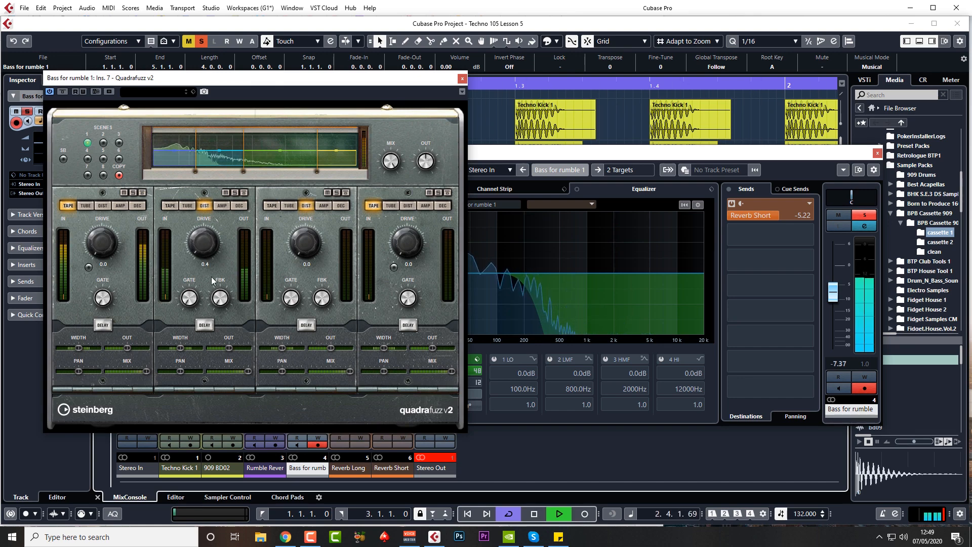
left_click_drag(248, 371, 230, 374)
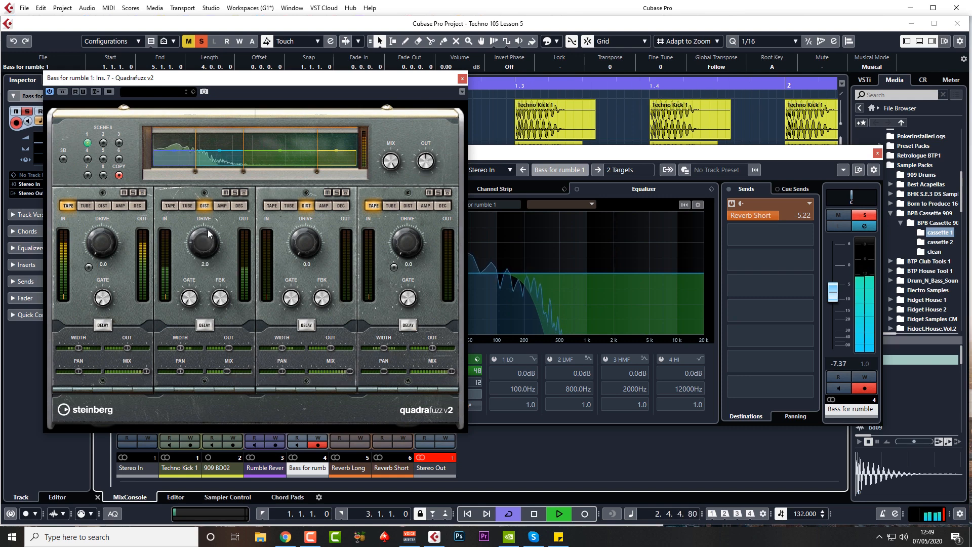
mouse_move(208, 230)
left_mouse_down()
mouse_move(211, 220)
mouse_move(208, 232)
left_mouse_up()
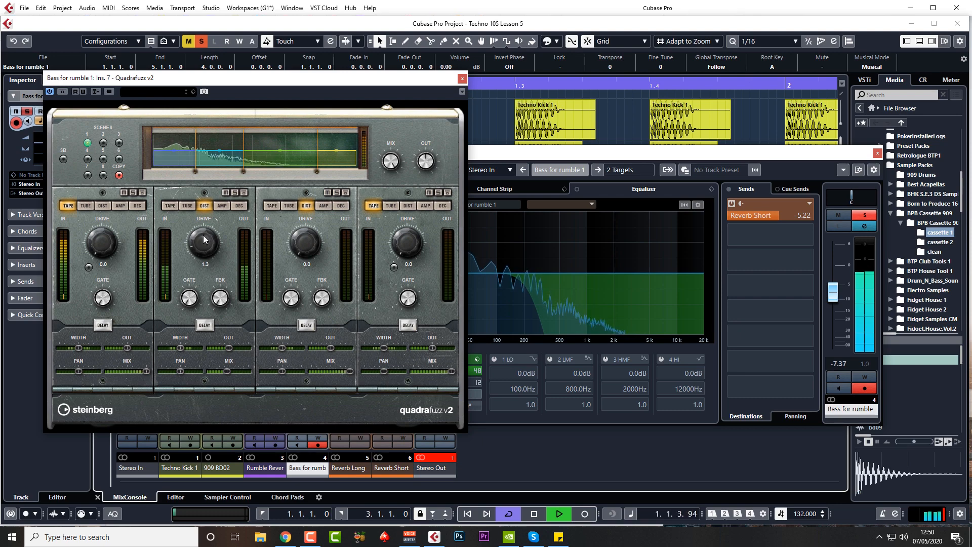
- Stop playback, look over the alternative distortion plug-ins for the Quadrafuzz slot without changing it, and close the bass channel's settings
key("space")
left_click(460, 76)
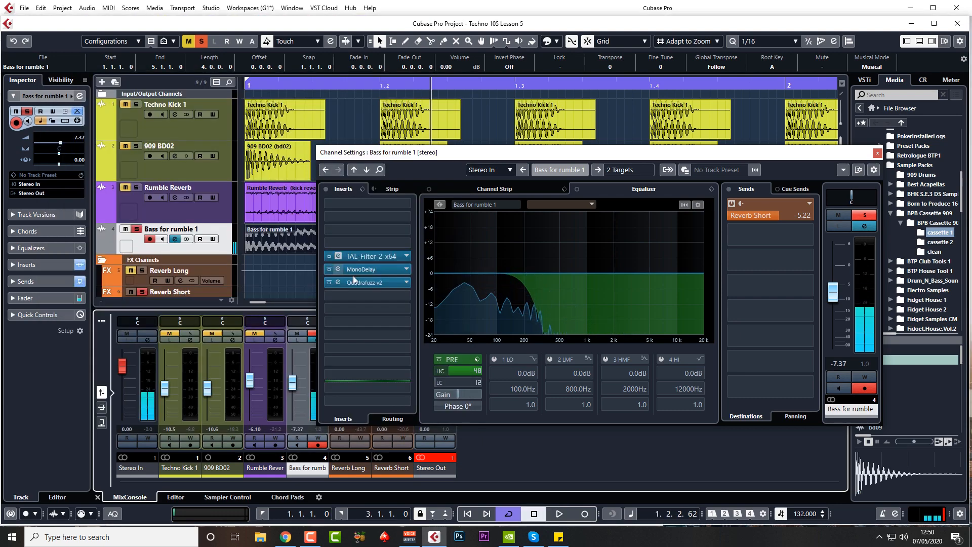
left_click(408, 283)
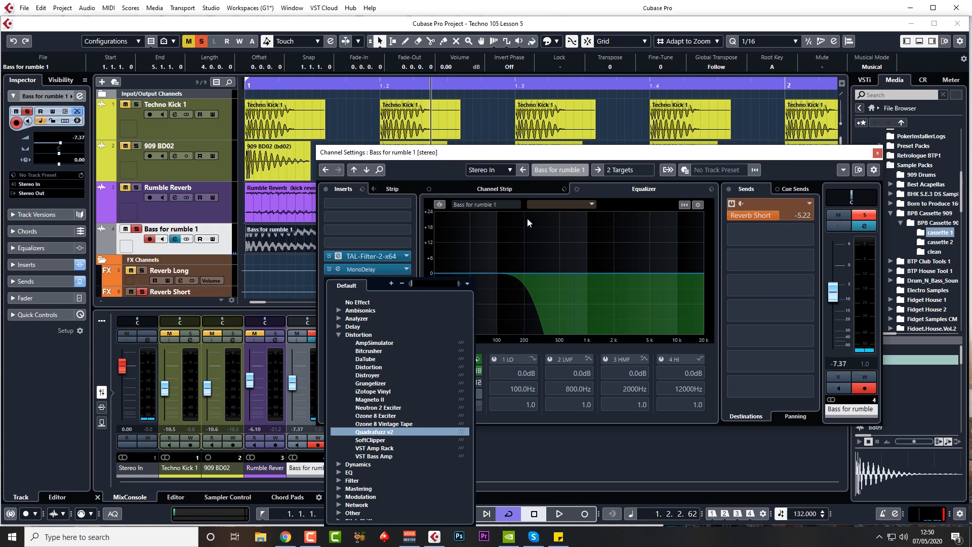
left_click(591, 157)
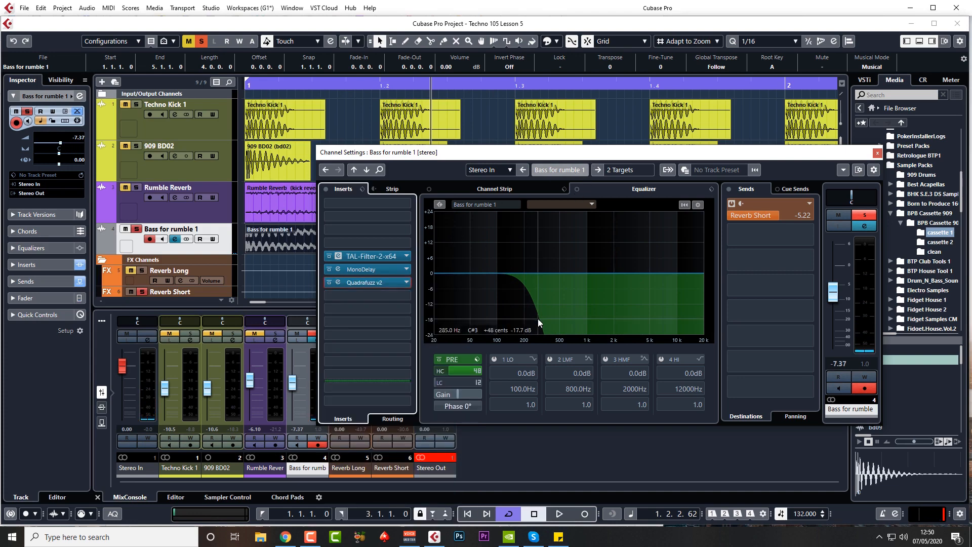
left_click(878, 153)
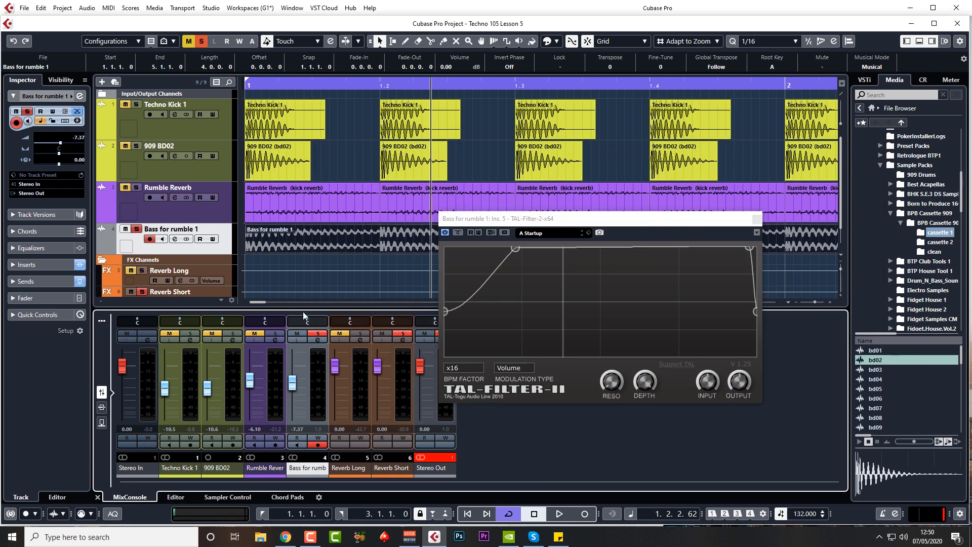
- Bring Rumble Reverb and both kick tracks back into the mix, and lower Bass for rumble 1 to -9.10 during playback
left_click(137, 188)
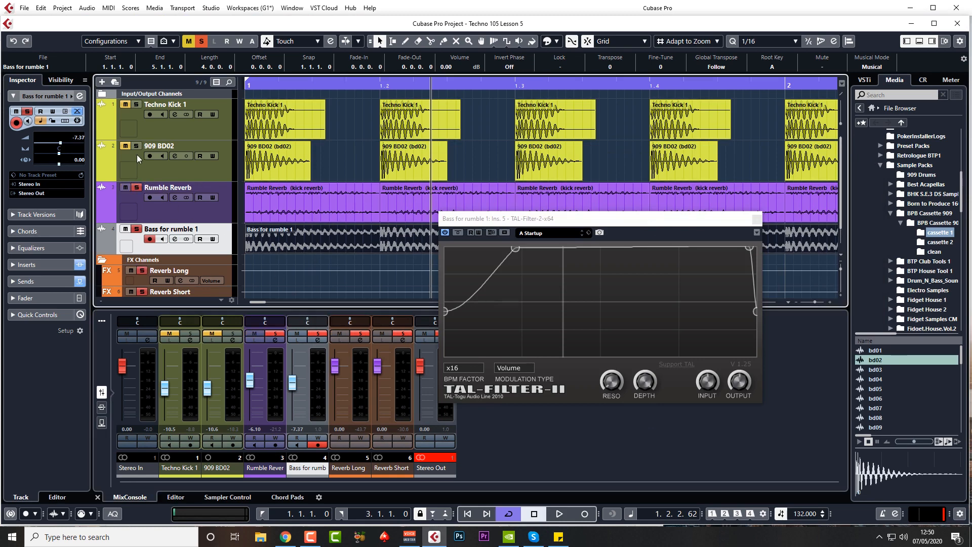
left_click(124, 104)
key("space")
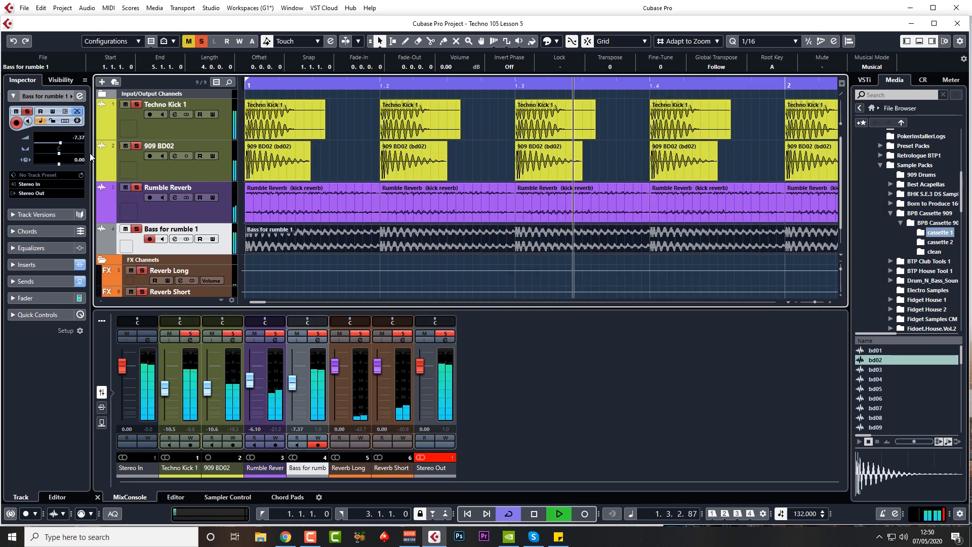
left_click_drag(81, 135, 84, 141)
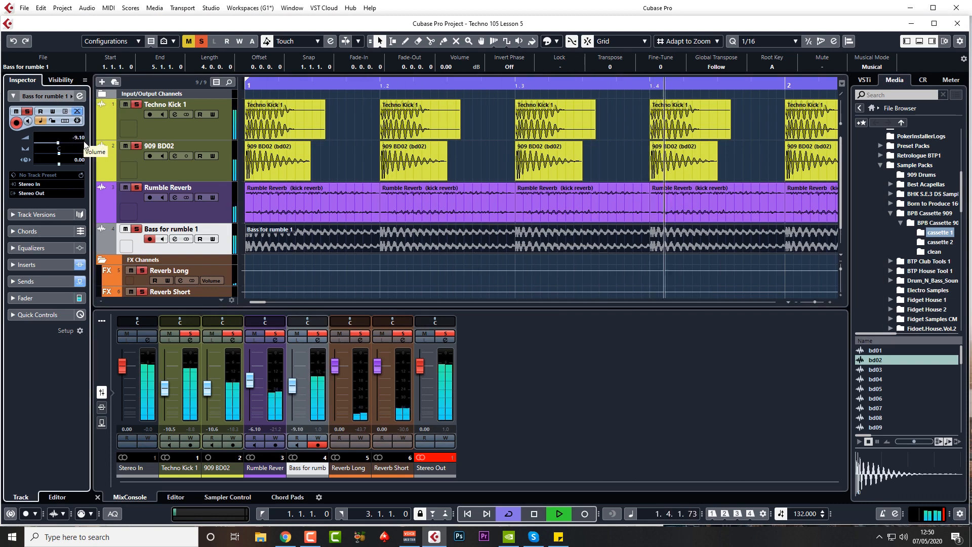
left_click(418, 219)
key("space")
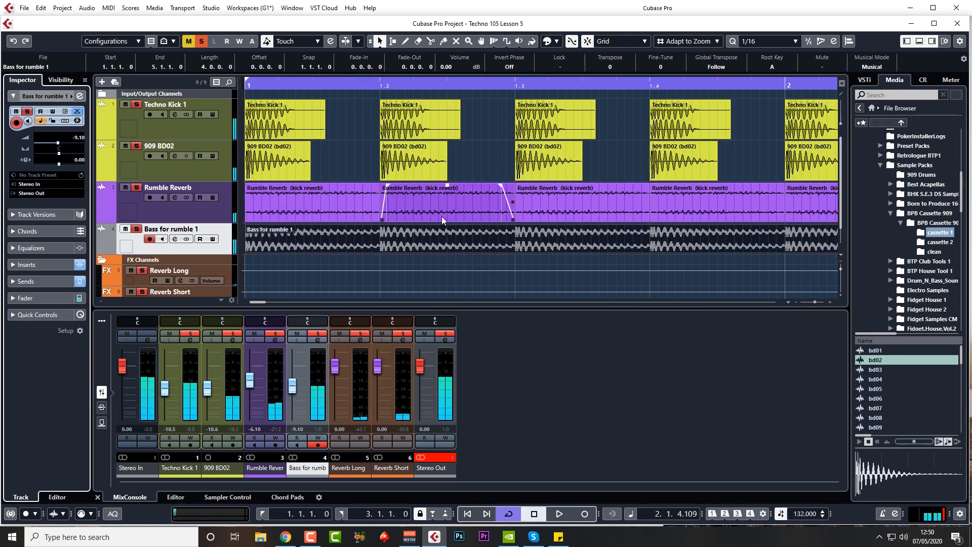
- Shorten the Bass for rumble 1 clip to two bars so that it ends at bar 3 with the other tracks
key("g")
key("g")
key("g")
key("g")
key("g")
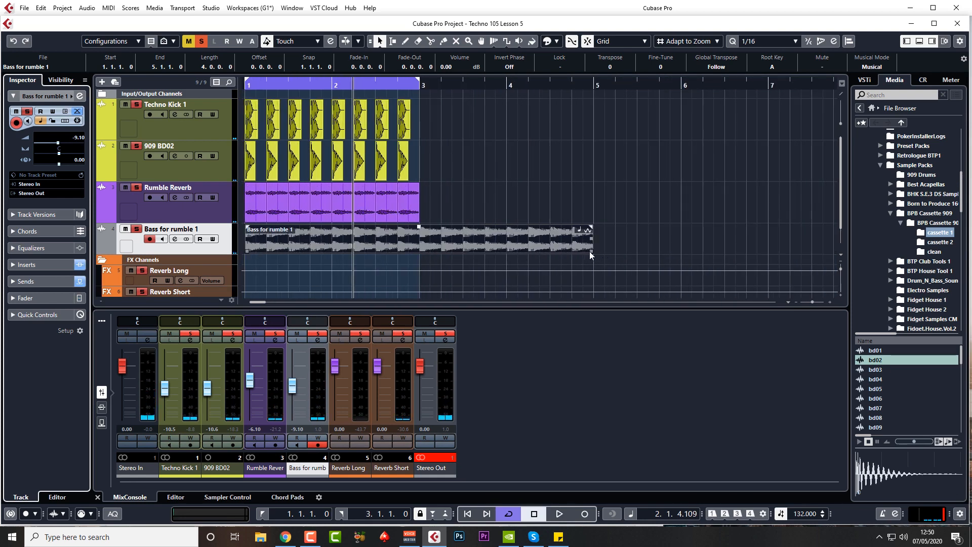
left_click_drag(593, 250, 419, 250)
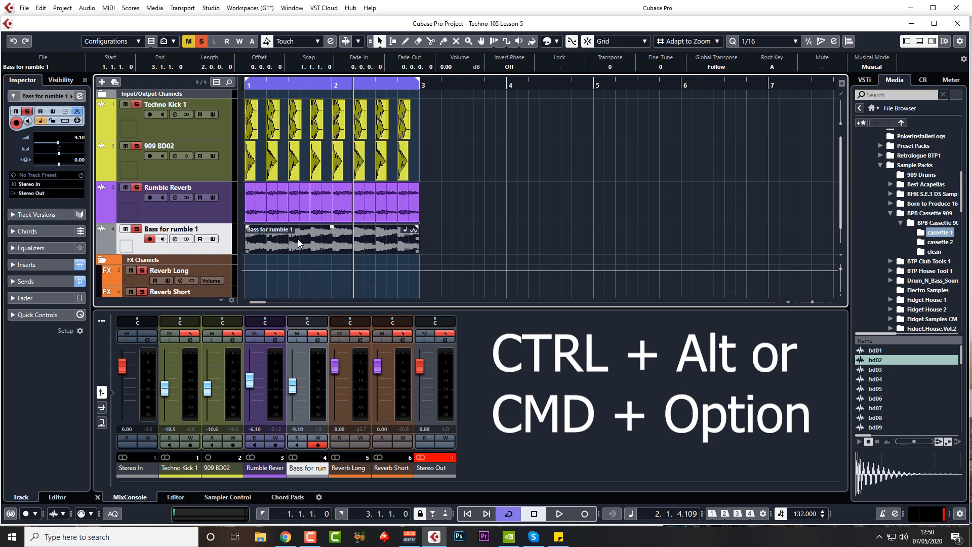
- Slip the bass audio inside its clip to an offset of 0.0.3.41, and set the track's volume to -13.2 while auditioning
left_click_drag(299, 243, 300, 239)
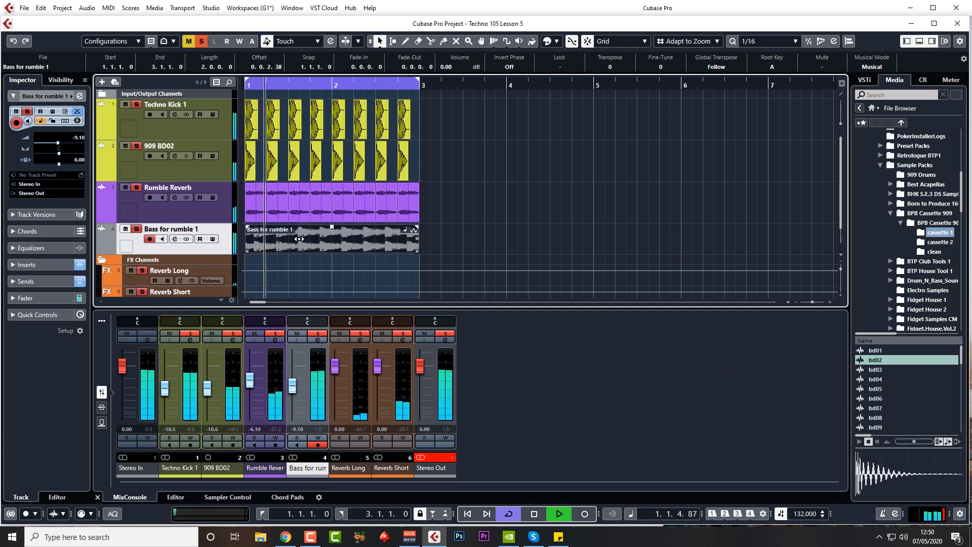
key("space")
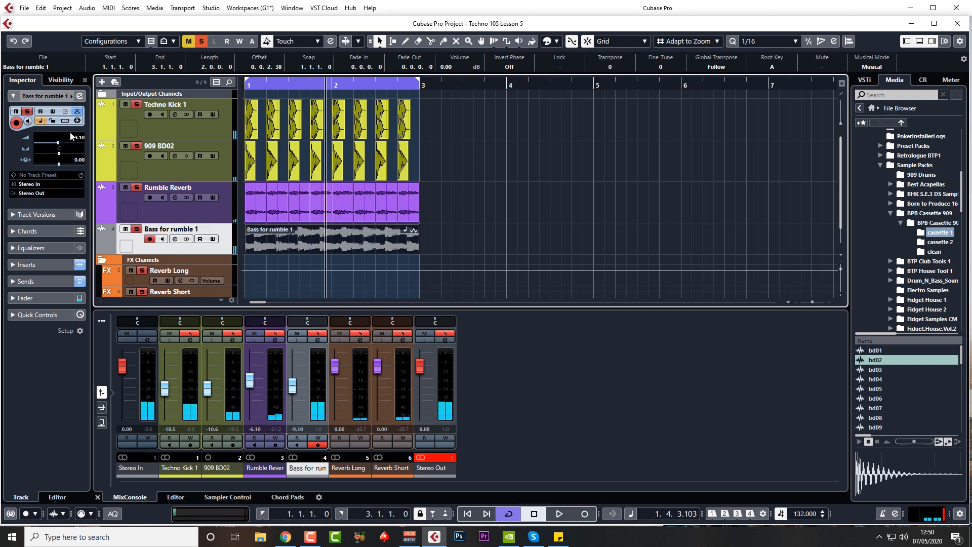
left_click_drag(81, 141, 83, 159)
key("space")
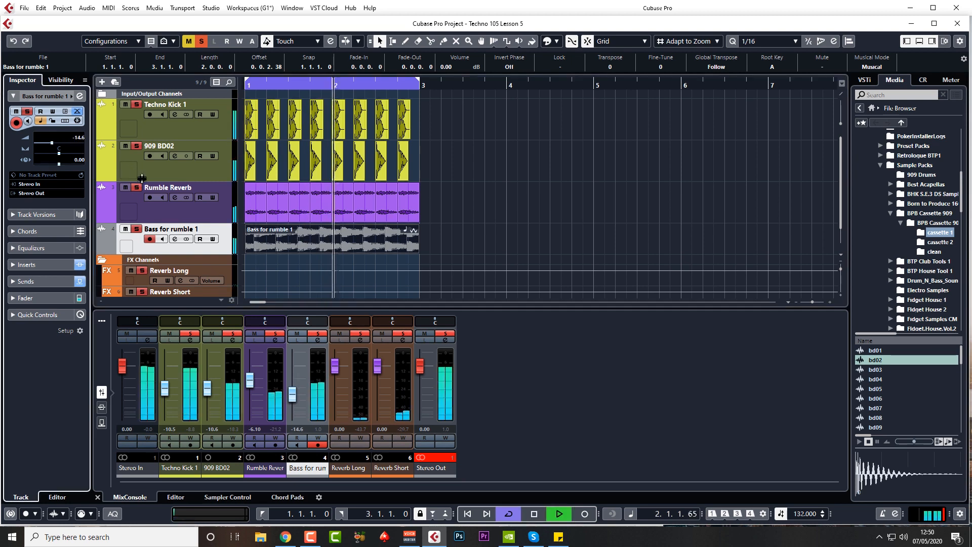
scroll(81, 137, "up", 2)
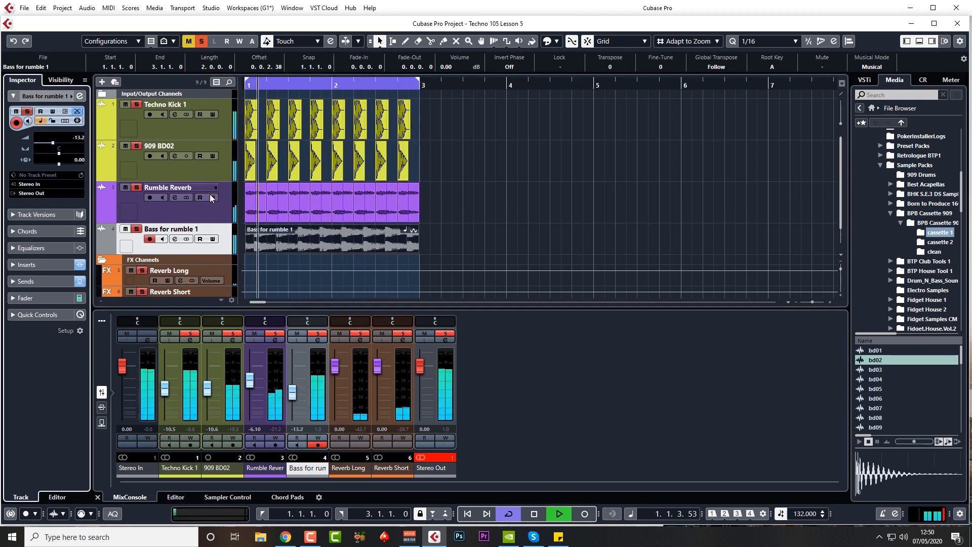
left_click_drag(296, 232, 316, 242)
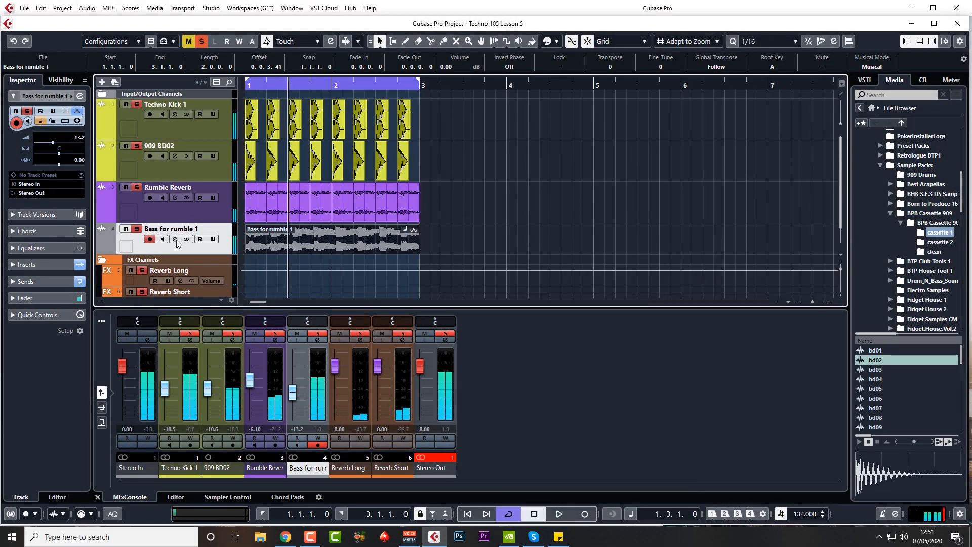
- Bypass Quadrafuzz v2 on Bass for rumble 1 and pull that channel's fader fully down during playback
left_click(175, 240)
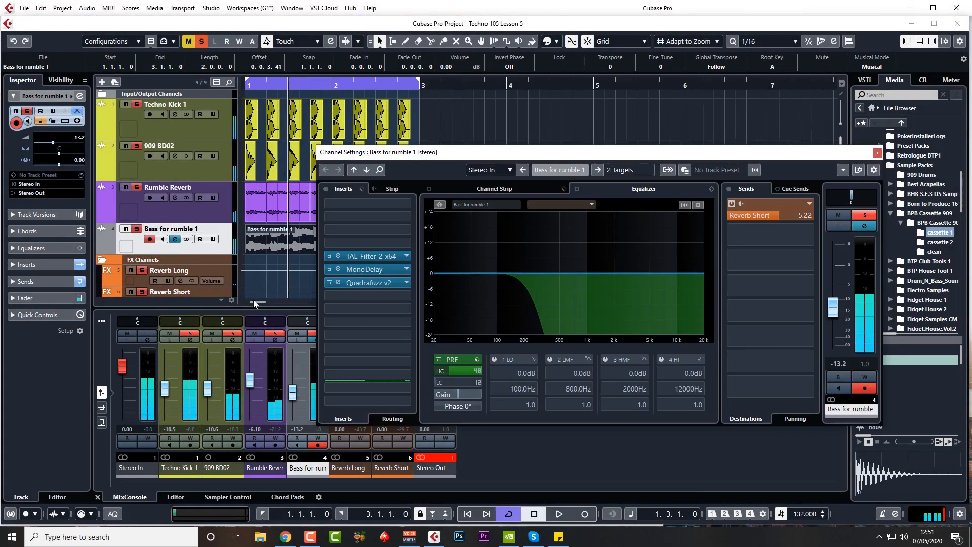
left_click(329, 282)
key("space")
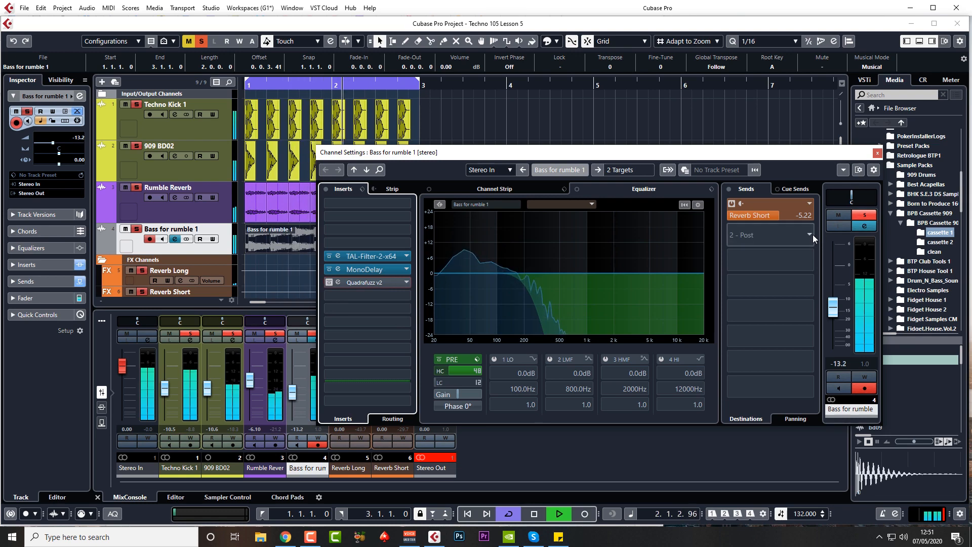
left_click_drag(833, 307, 842, 377)
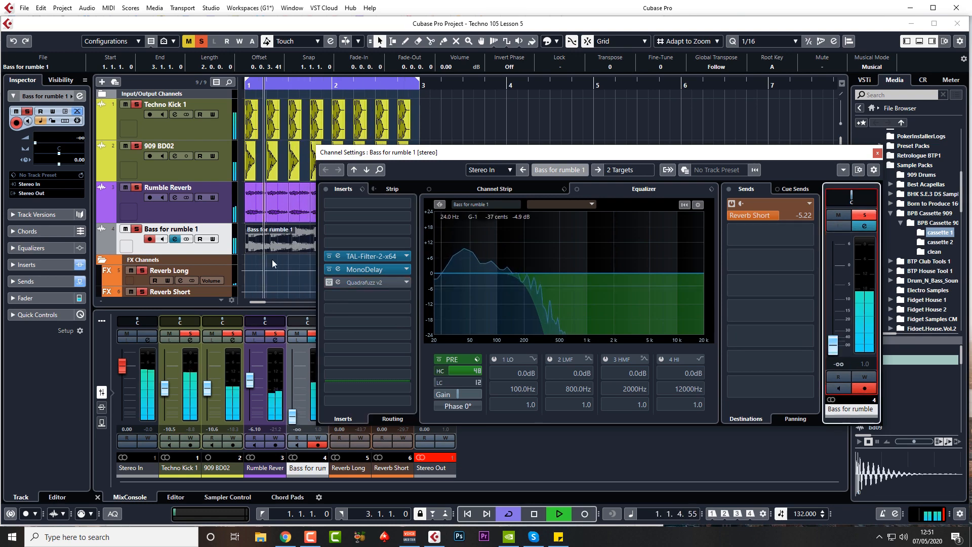
- Raise the Rumble Reverb track's volume to -3.68 while auditioning it with the kicks and with the bass muted
left_click(191, 209)
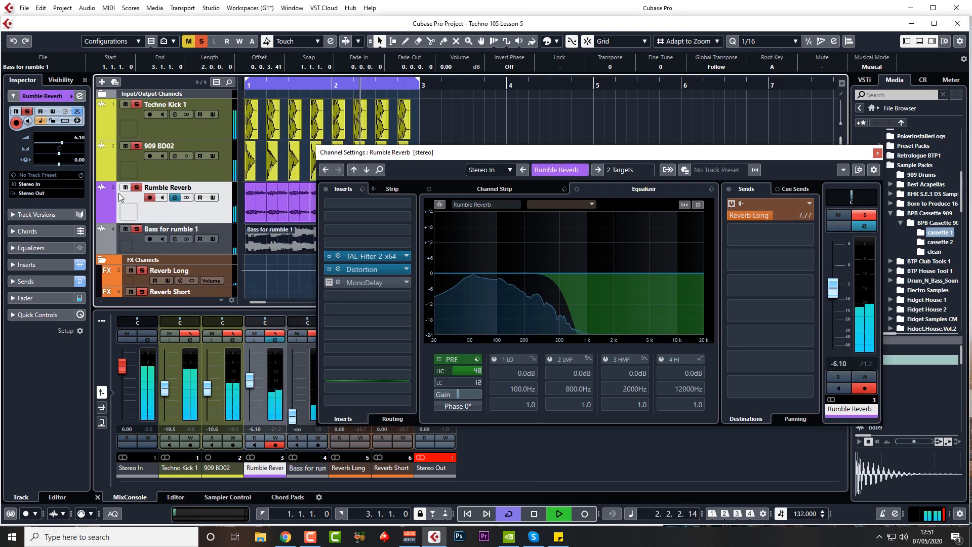
left_click_drag(79, 141, 82, 135)
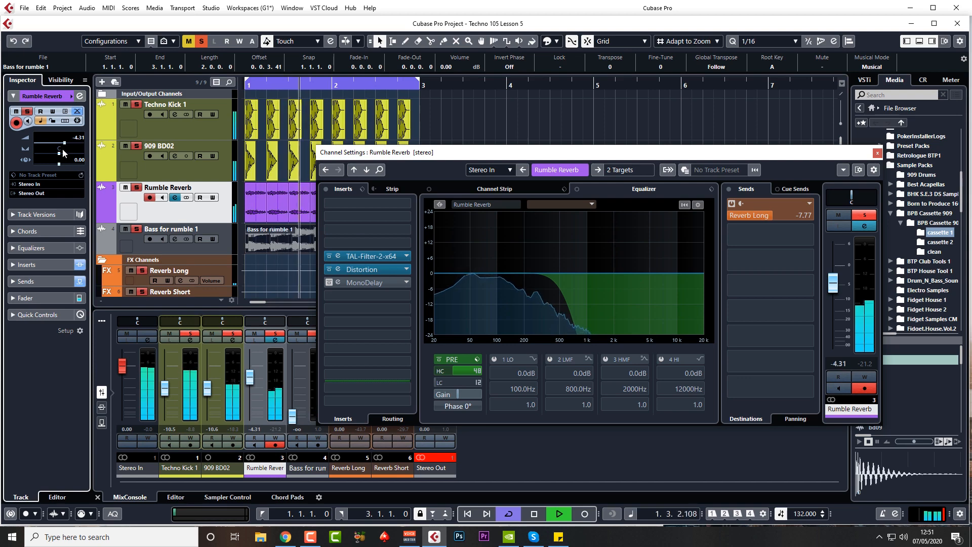
left_click(212, 238)
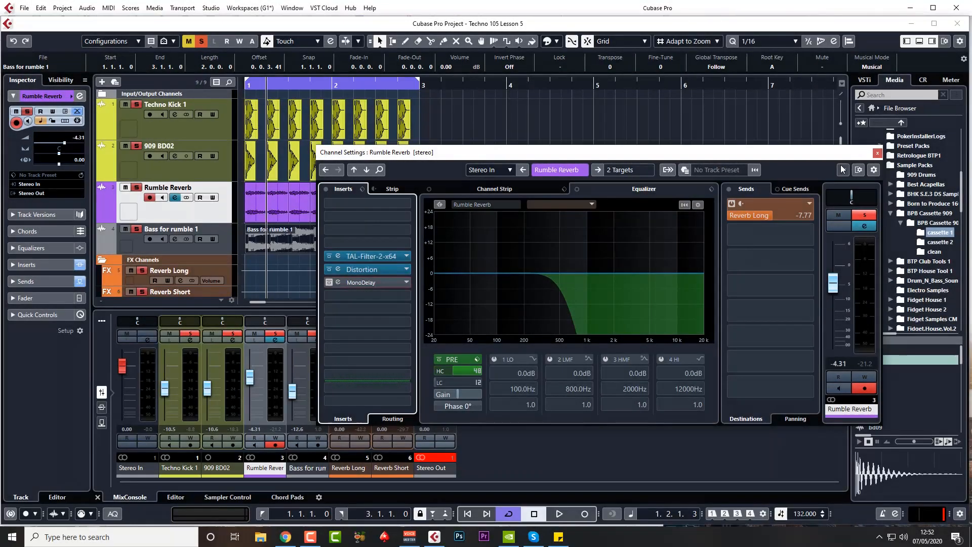
left_click(878, 153)
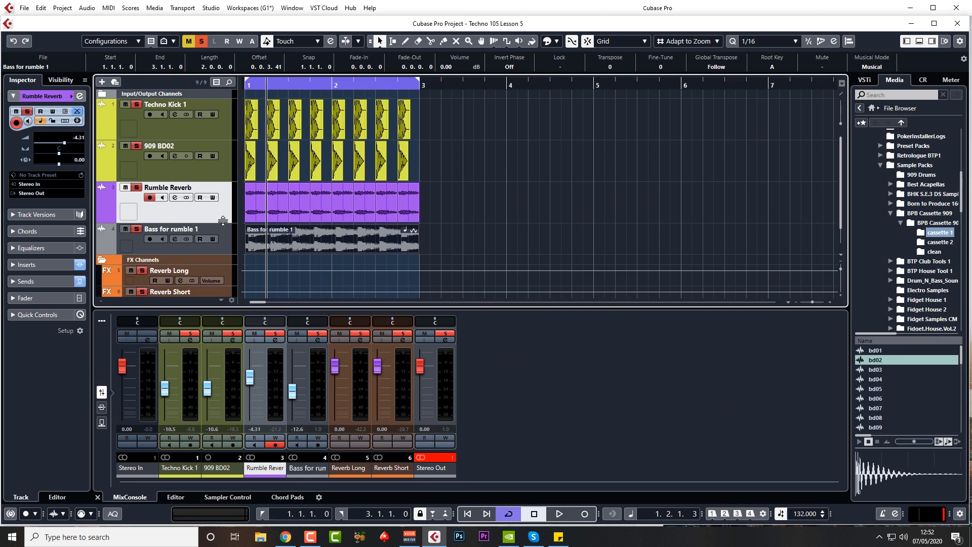
key("space")
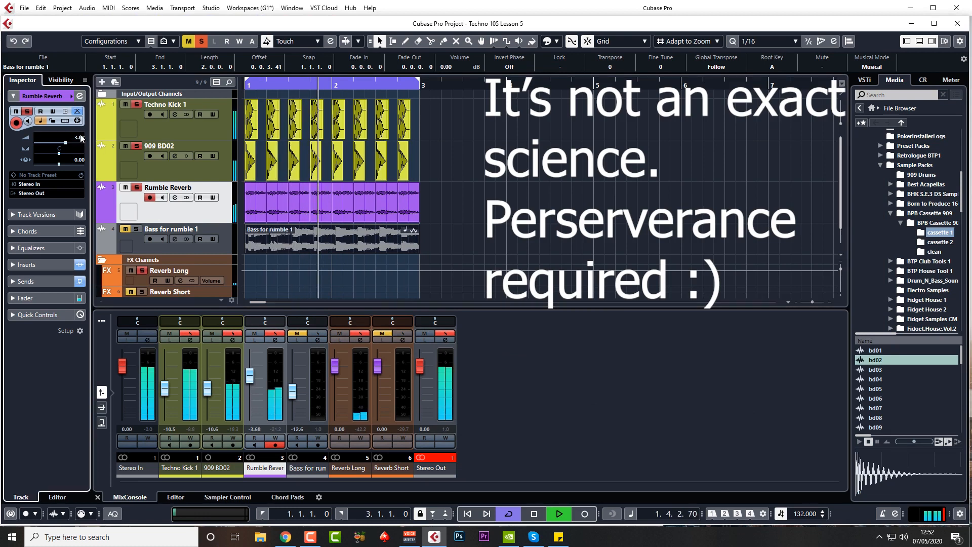
scroll(79, 136, "up", 2)
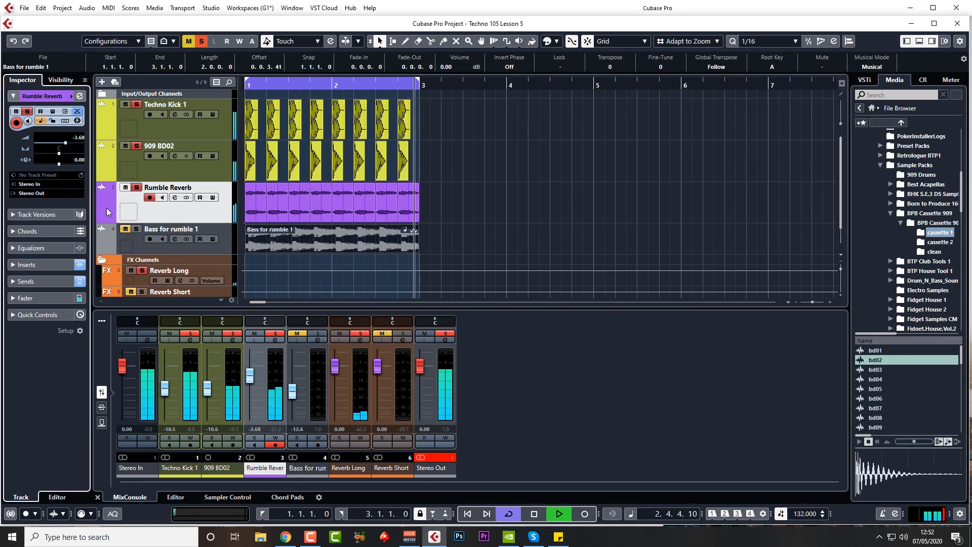
- Unmute Bass for rumble 1 and try slipping its audio inside the clip during playback
left_click(139, 231)
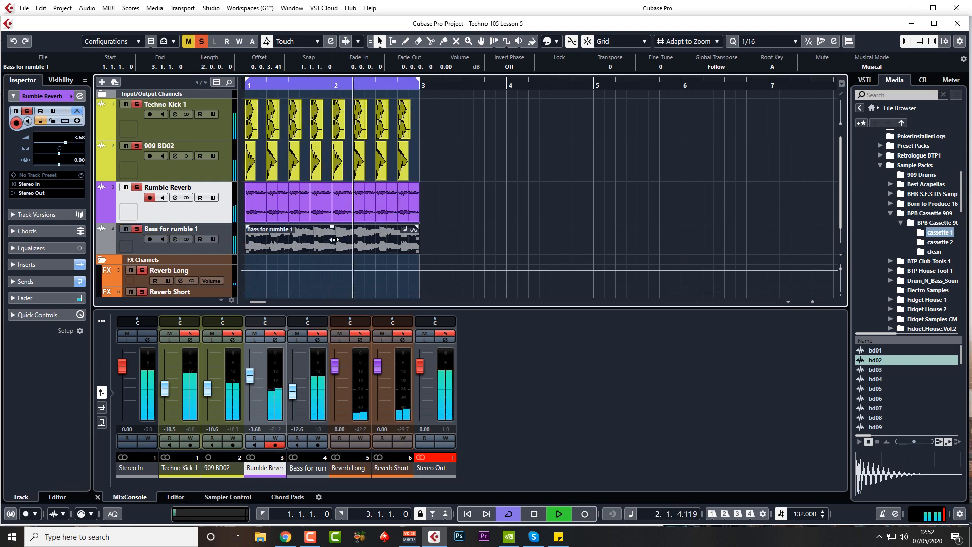
left_click_drag(331, 239, 454, 232)
- Reshape the bass's TAL-Filter-2 volume curve to start at zero, rise through an added middle point, and peak well before the midpoint
left_click(177, 238)
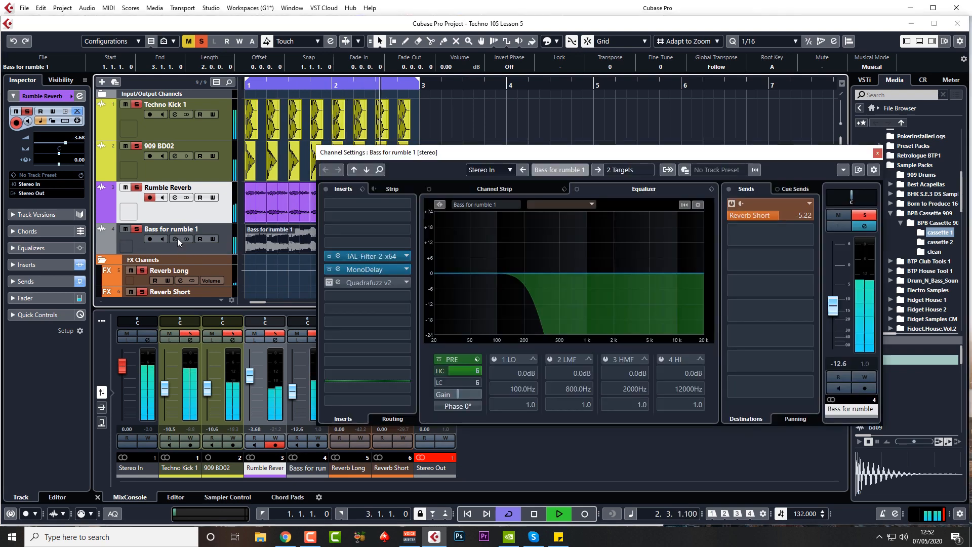
left_click(338, 256)
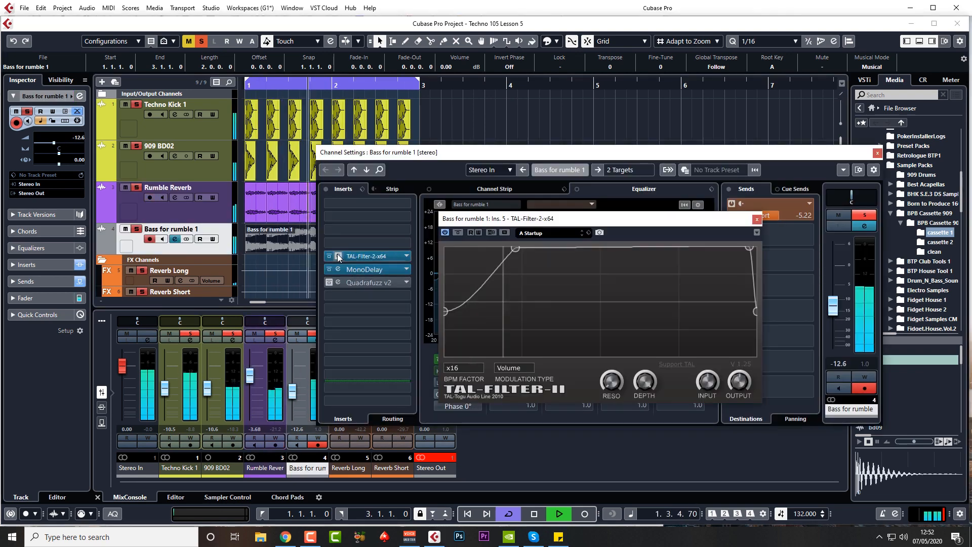
left_click_drag(532, 251, 610, 248)
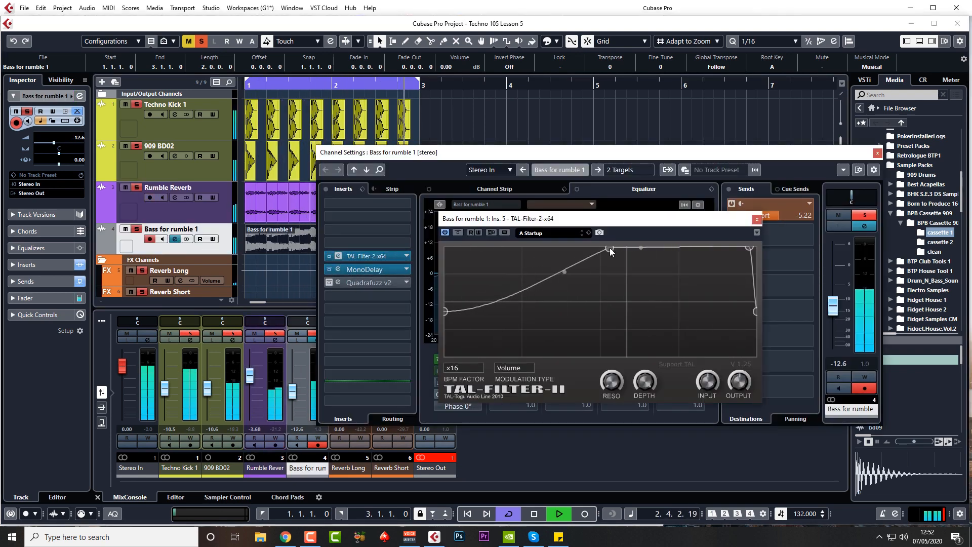
left_click_drag(448, 312, 448, 316)
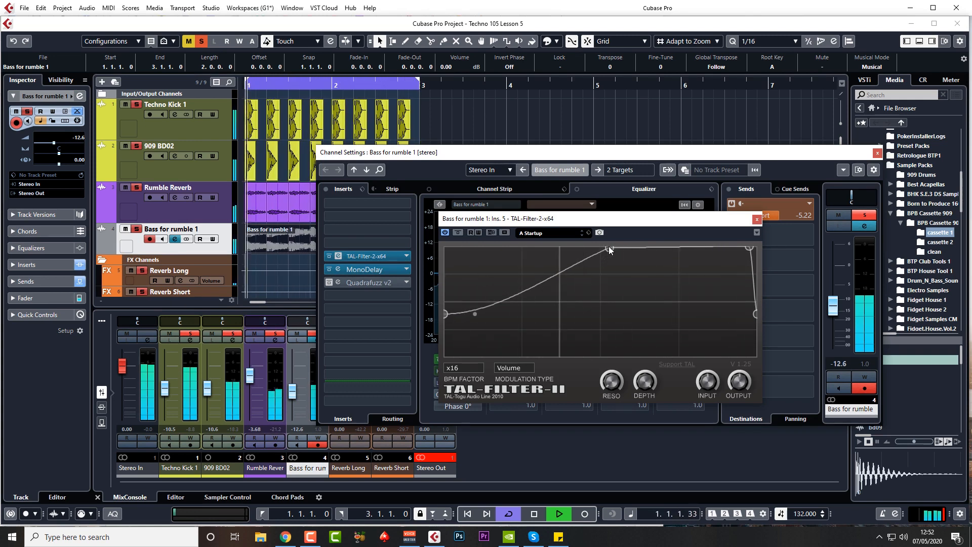
left_click_drag(606, 248, 568, 247)
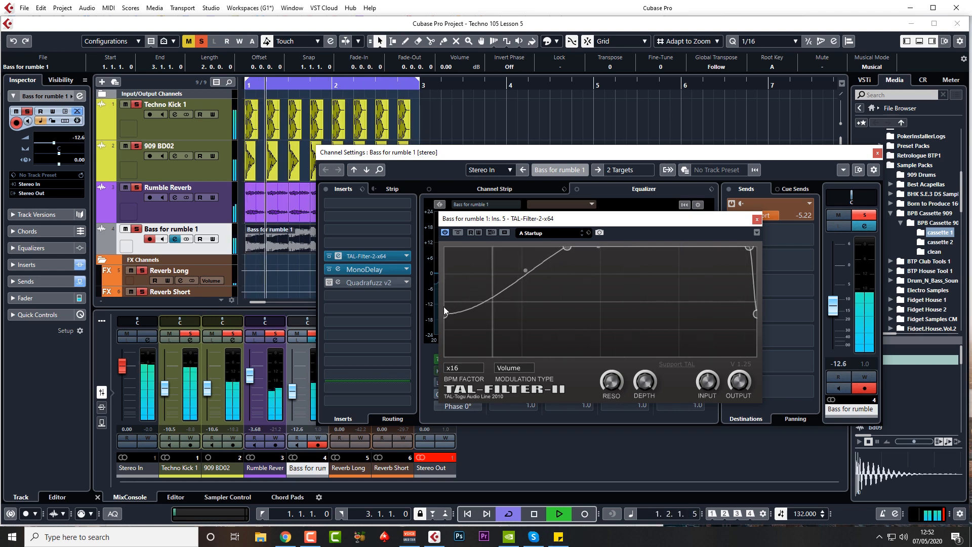
left_click_drag(445, 314, 448, 357)
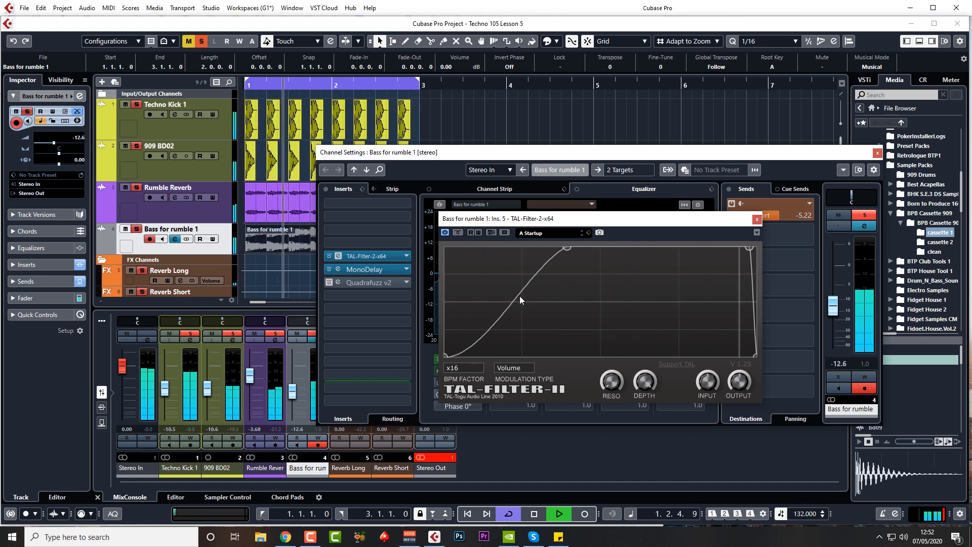
left_click_drag(520, 297, 536, 308)
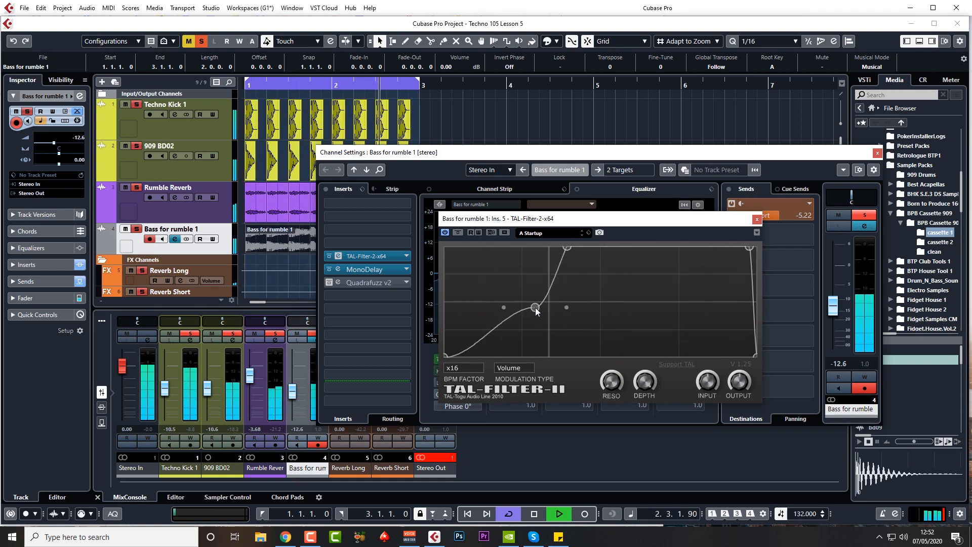
- Add points on the flat top of the TAL-Filter-2 volume curve to form a dip down to about half level
left_click(644, 248)
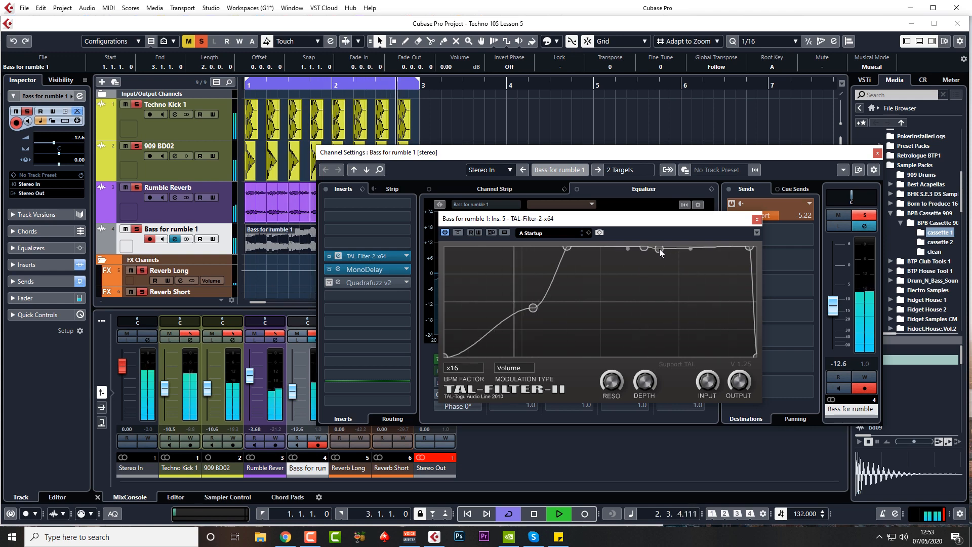
left_click_drag(644, 249, 657, 263)
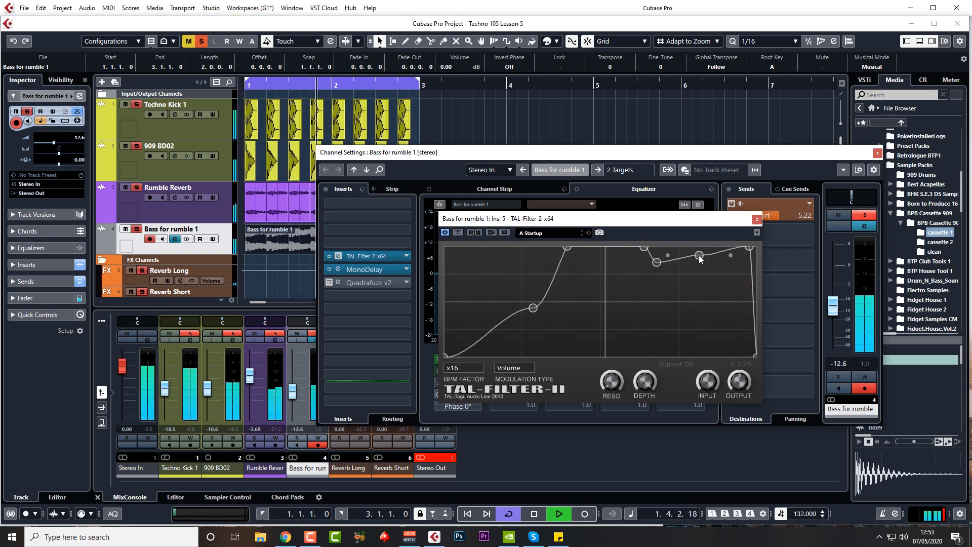
left_click(696, 249)
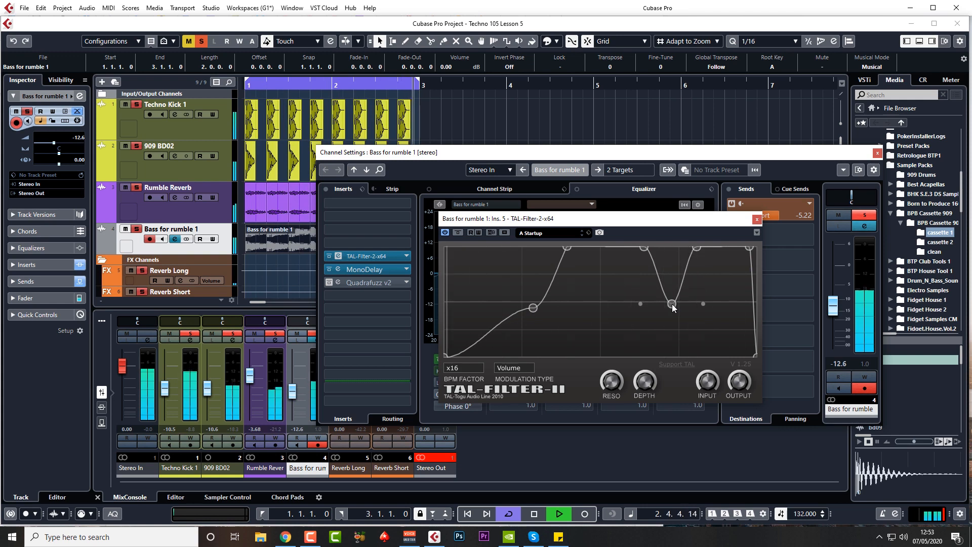
- Shift the dip in the TAL-Filter-2 volume curve earlier, keeping its lowest point near half level, while auditioning the loop
left_click_drag(673, 308, 640, 316)
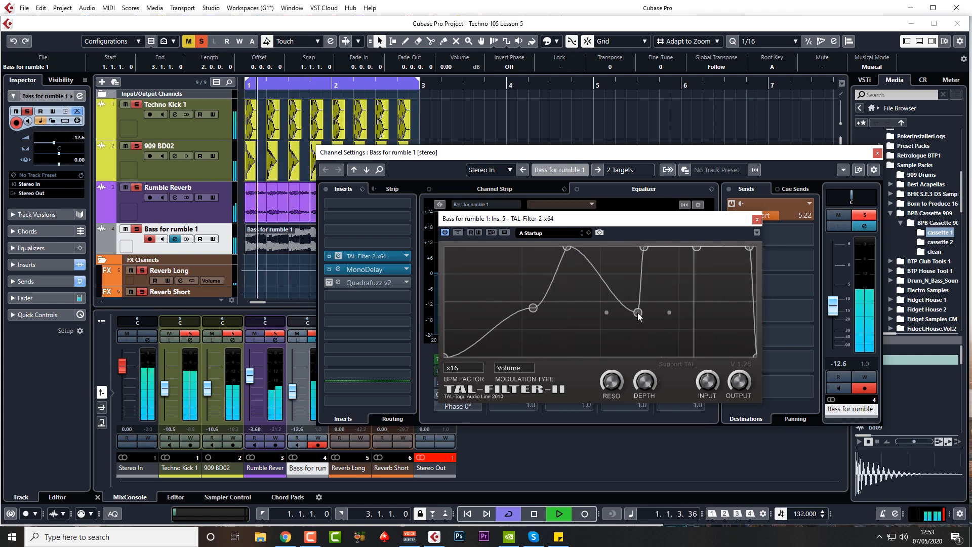
key("space")
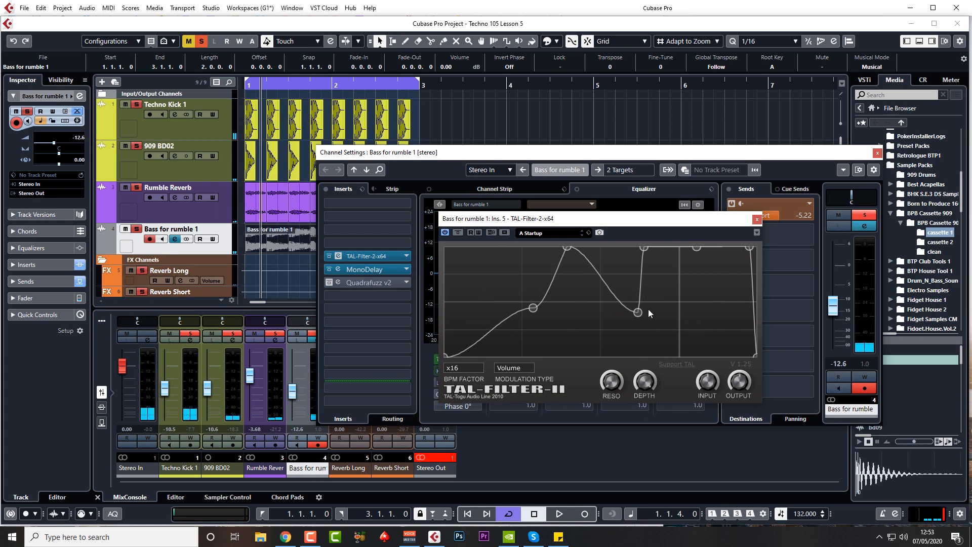
key("space")
mouse_move(639, 312)
left_mouse_down()
mouse_move(607, 313)
mouse_move(648, 309)
mouse_move(630, 302)
left_mouse_up()
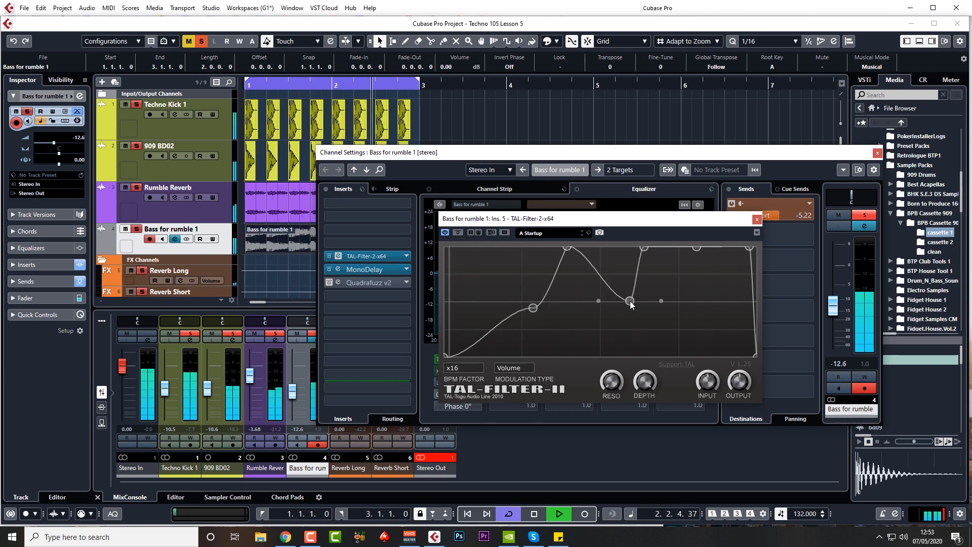
left_click(771, 258)
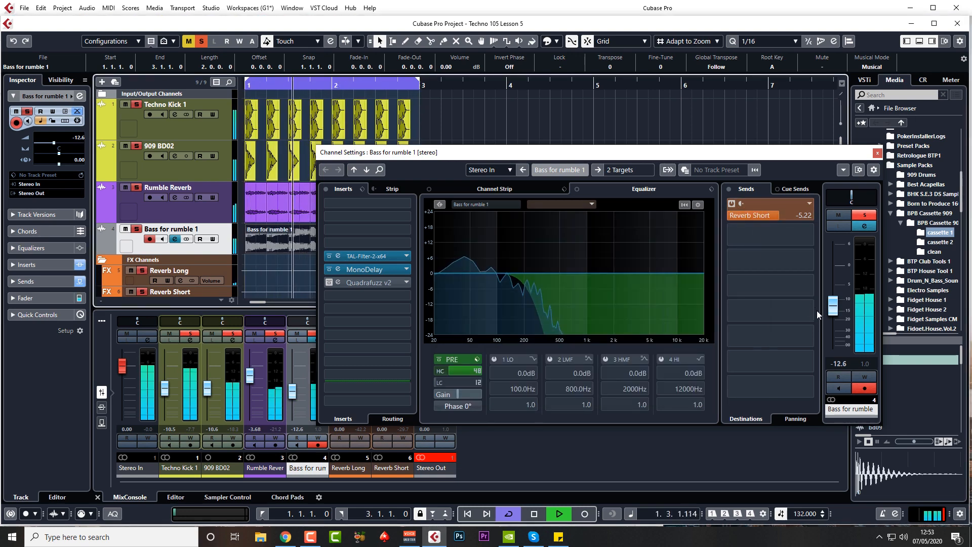
- Try lowering the Bass for rumble 1 volume to -13.9 and further to -20.2 during playback with the kicks
left_click(330, 257)
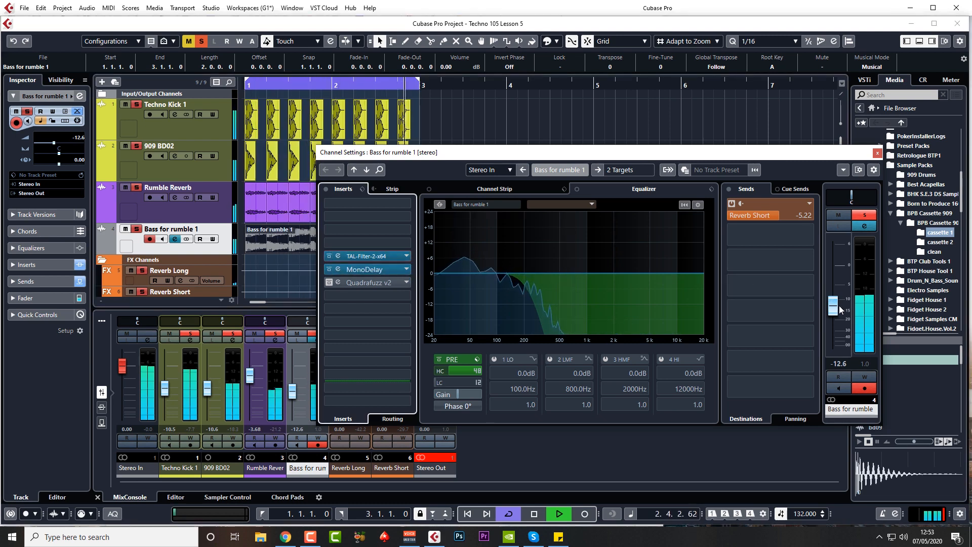
left_click_drag(833, 302, 833, 307)
key("space")
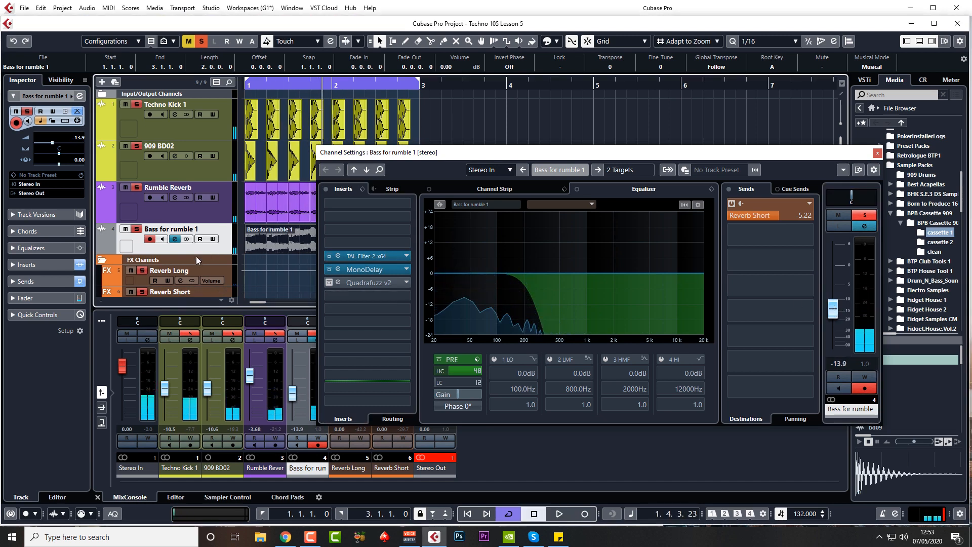
key("space")
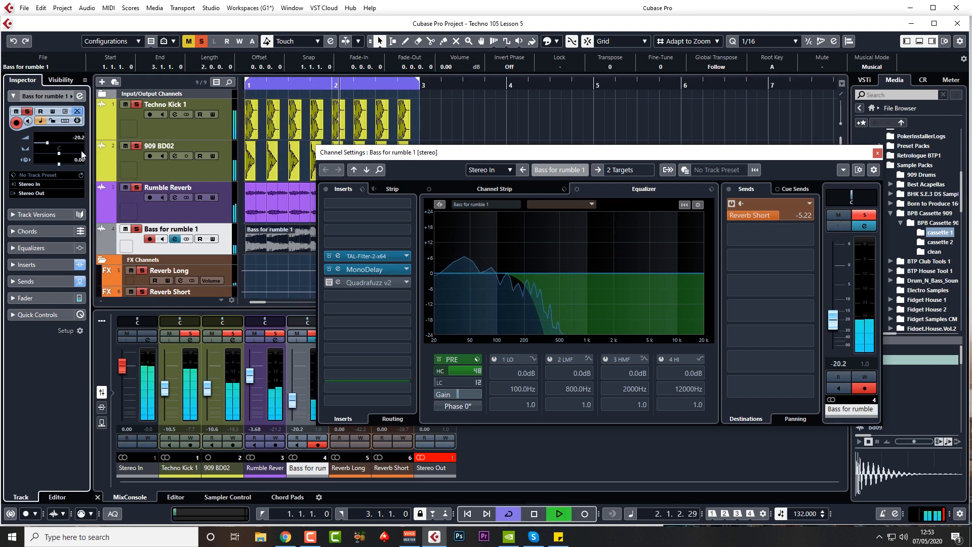
- Raise the dip in the bass's TAL-Filter-2 volume curve to just below full level and close the plug-in and channel settings
left_click(338, 256)
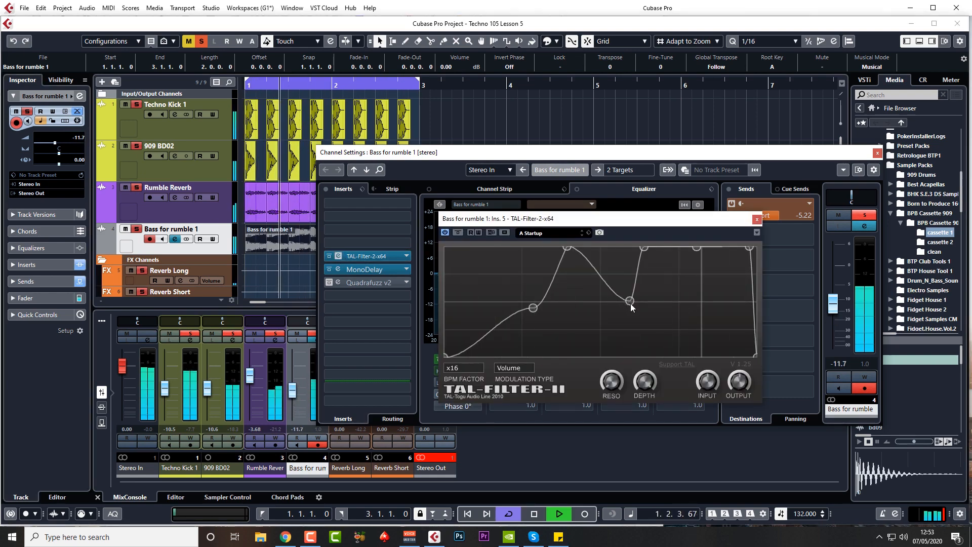
left_click_drag(631, 303, 630, 257)
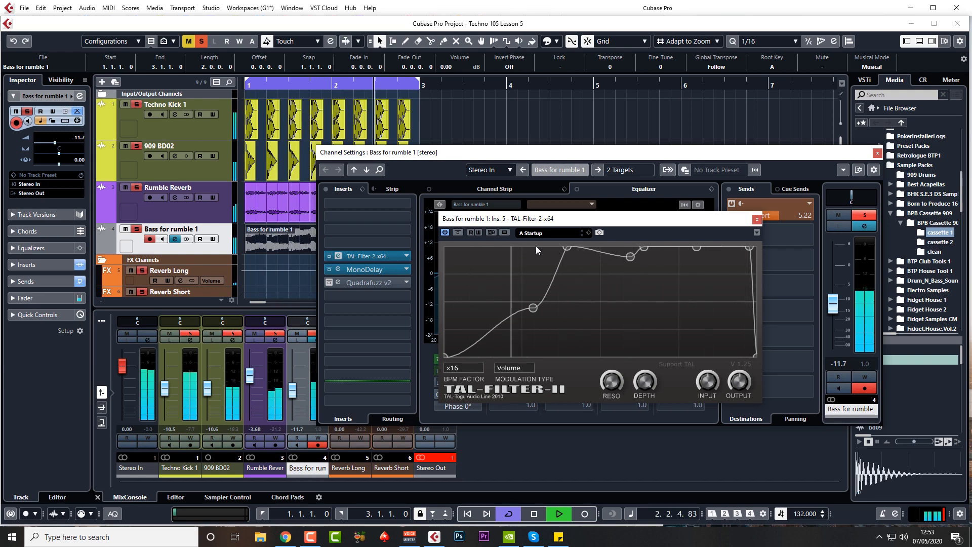
left_click(756, 218)
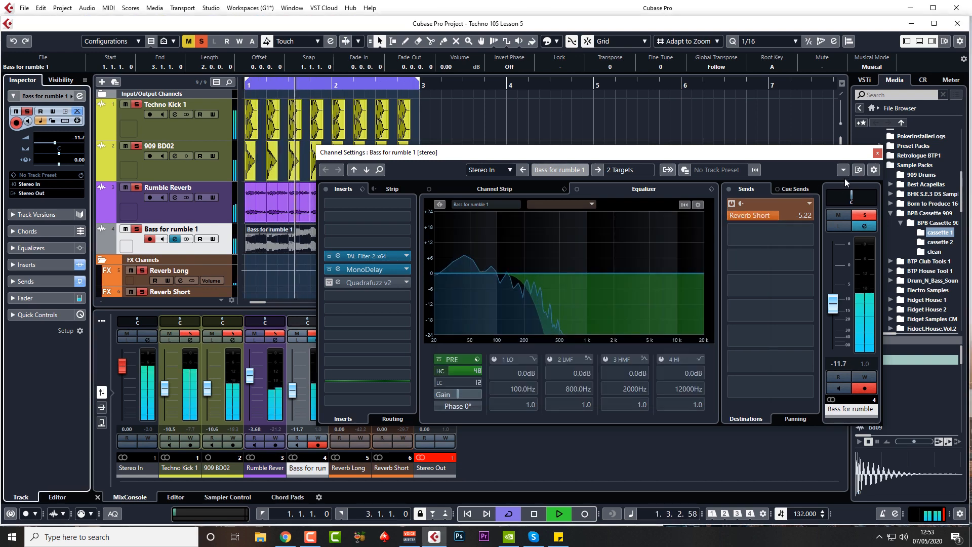
left_click(878, 152)
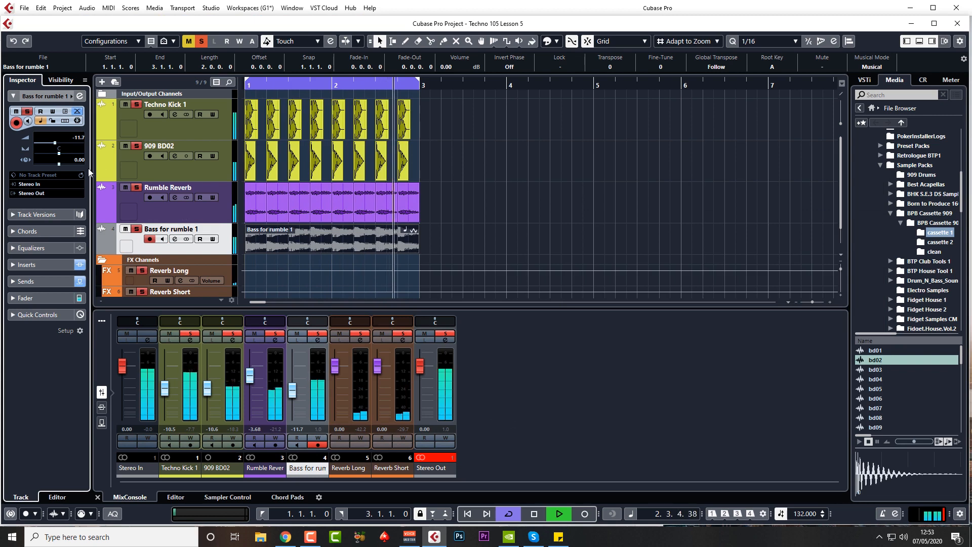
- Raise Bass for rumble 1 to -9.06 and slip its audio inside the clip to an offset of 0.0.2.5 during playback
left_click_drag(55, 143, 58, 144)
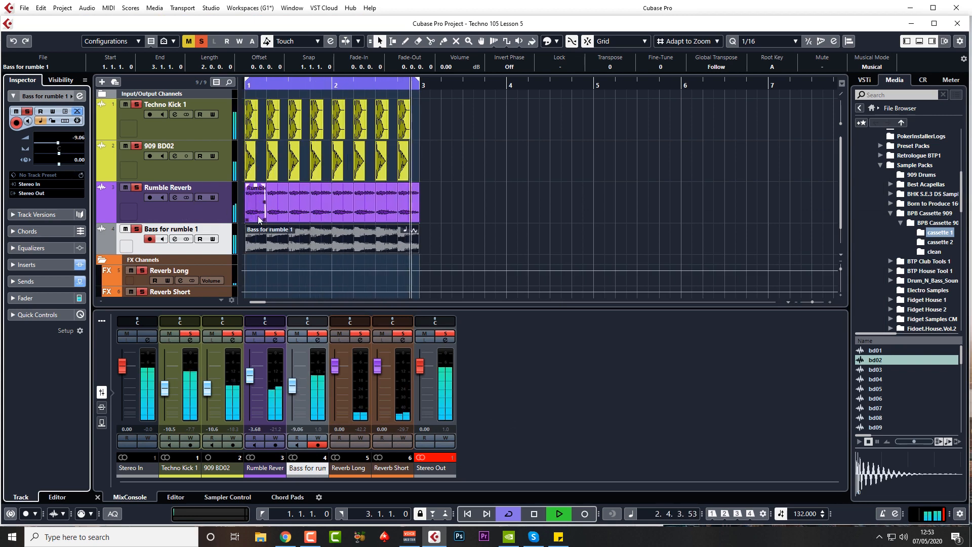
left_click_drag(320, 239, 308, 241)
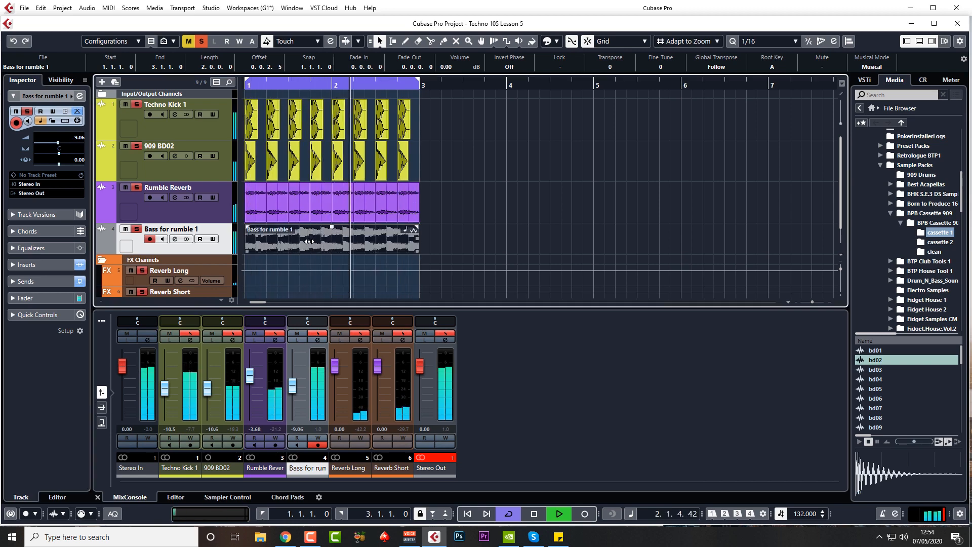
key("space")
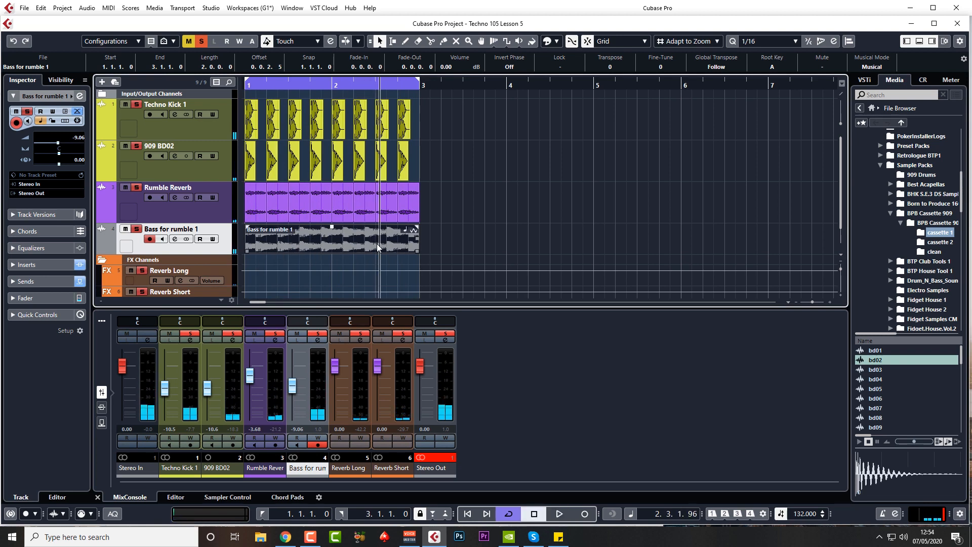
key("space")
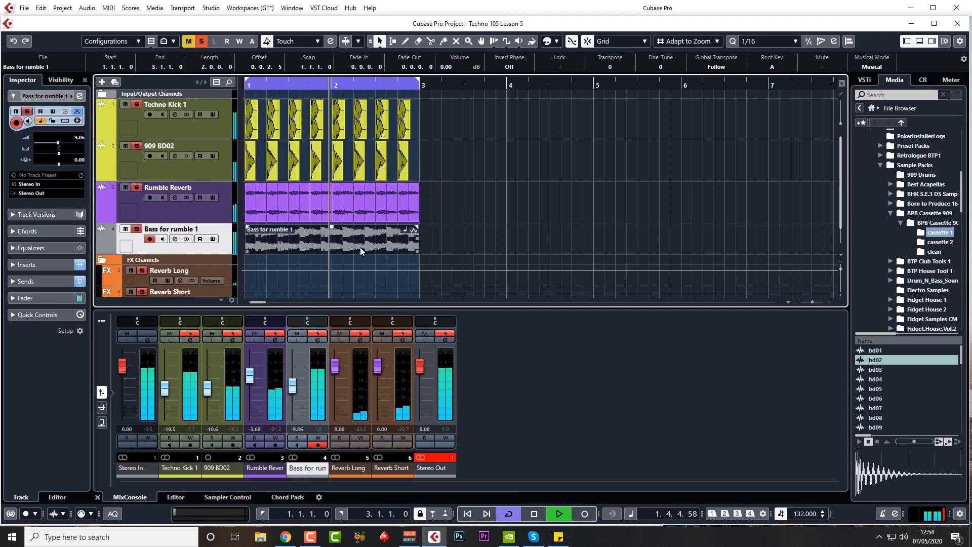
key("space")
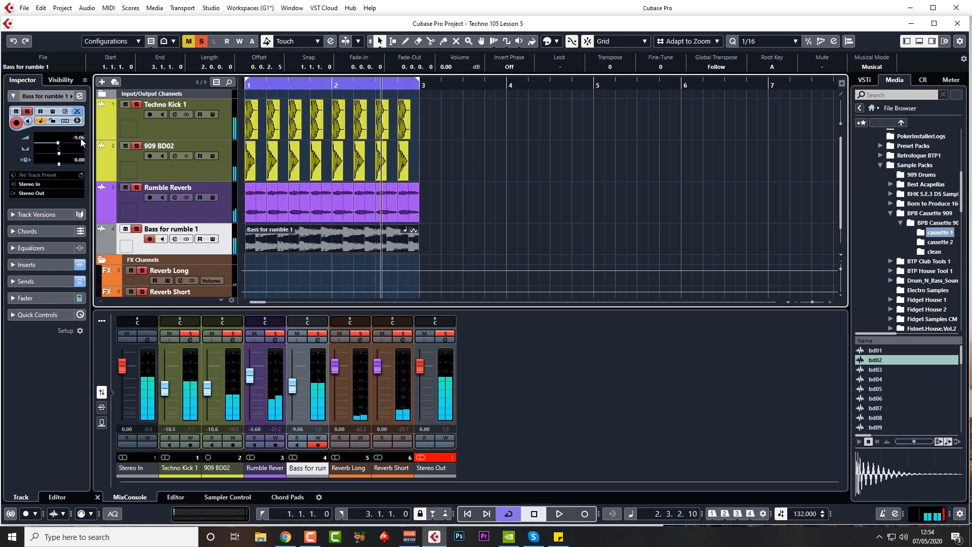
- Lower the Bass for rumble 1 volume to -10.2 and colour the track purple to match Rumble Reverb
scroll(82, 142, "down", 2)
scroll(81, 142, "down", 2)
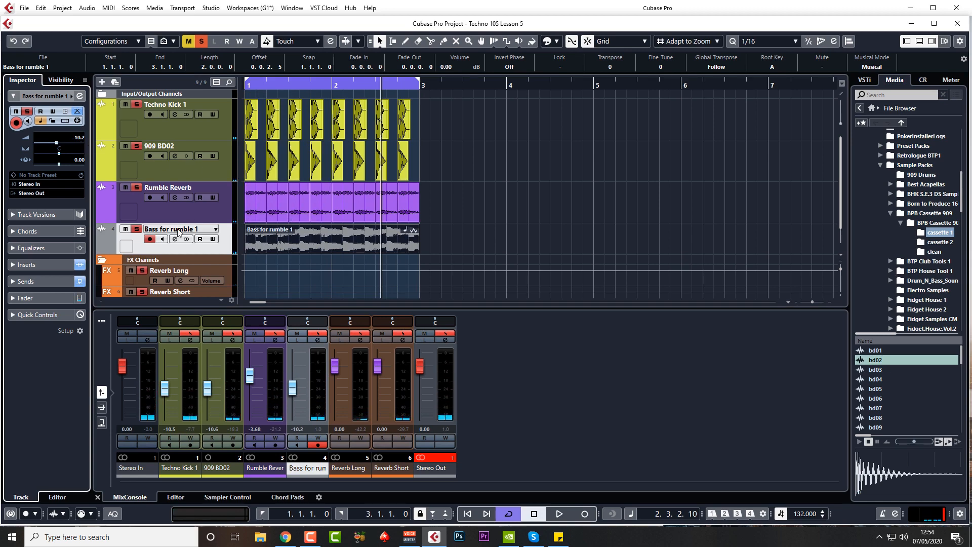
scroll(103, 252, "down", 2)
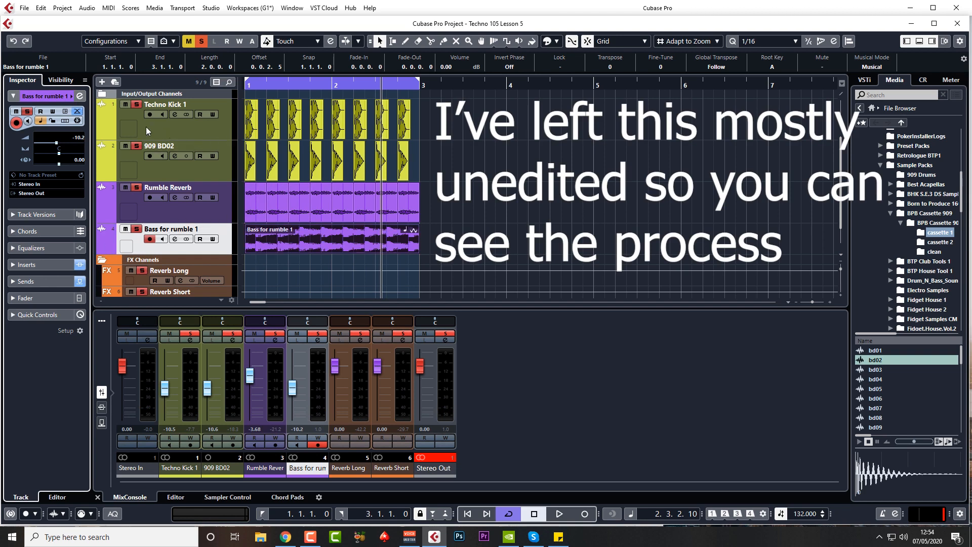
- Audition the two kicks alone and bring Rumble Reverb and Bass for rumble 1 back in one at a time
left_click(136, 188)
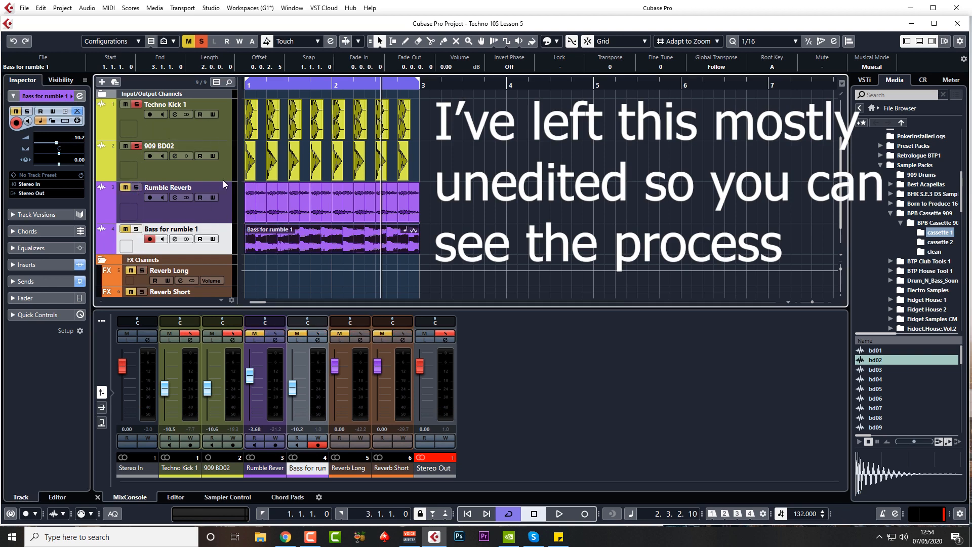
key("space")
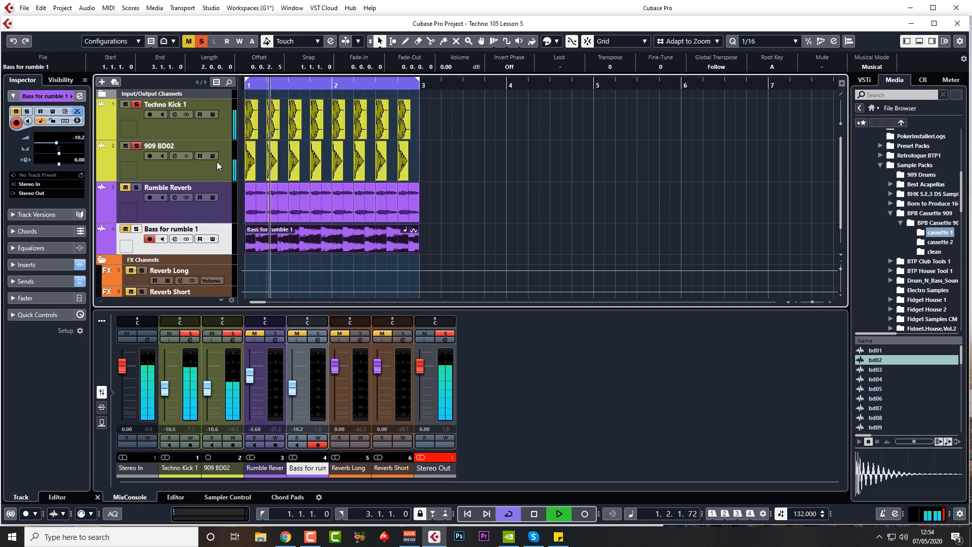
left_click(135, 189)
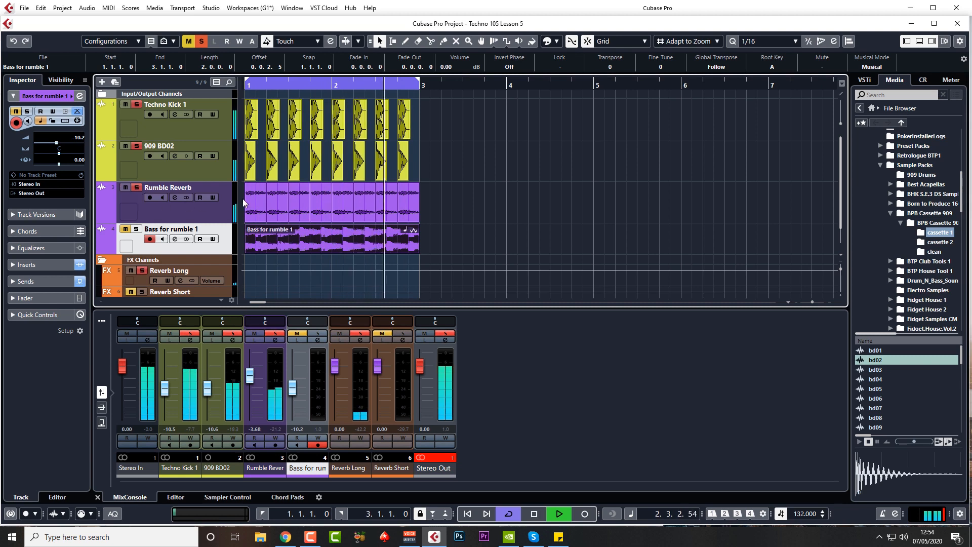
left_click(203, 211)
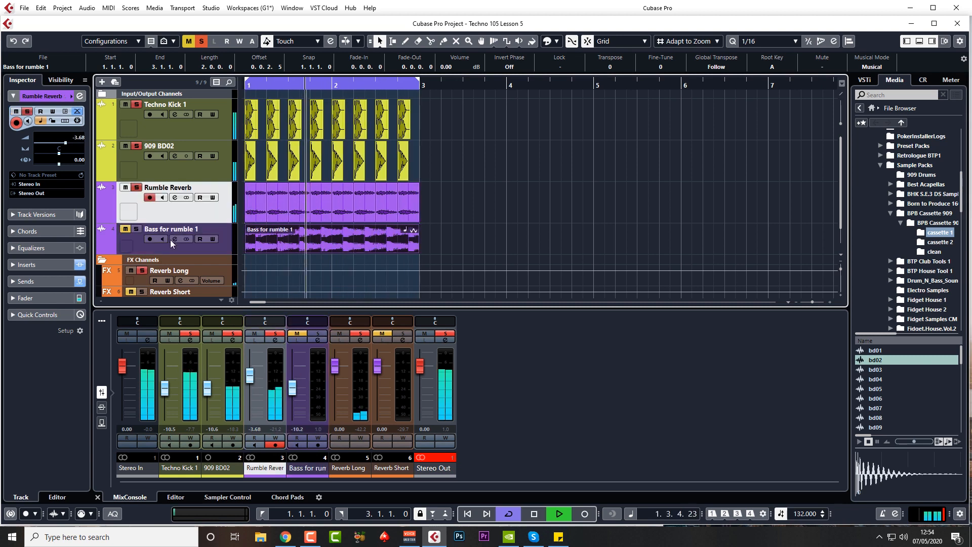
left_click(137, 230)
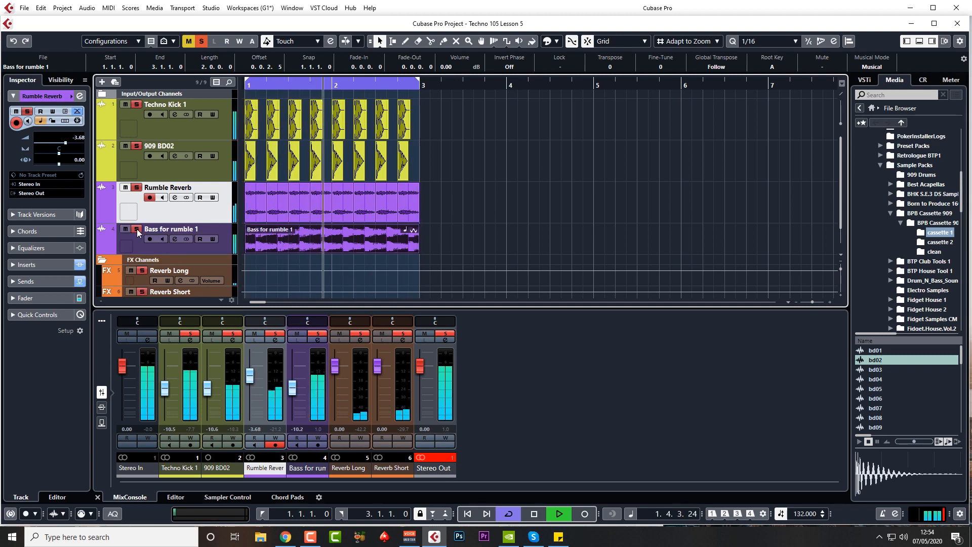
- Raise the Rumble Reverb track's volume to -3.10 during playback of the full loop
scroll(83, 138, "up", 1)
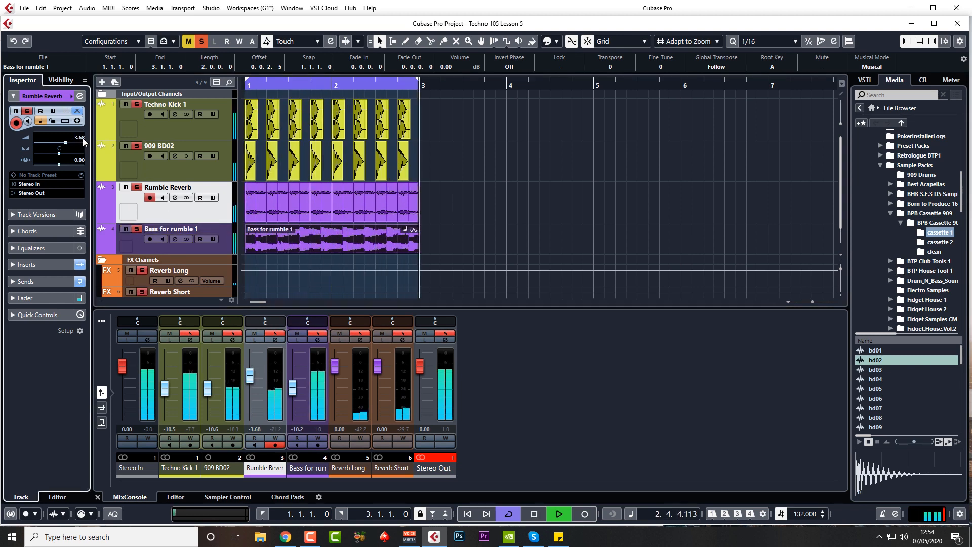
scroll(83, 138, "up", 1)
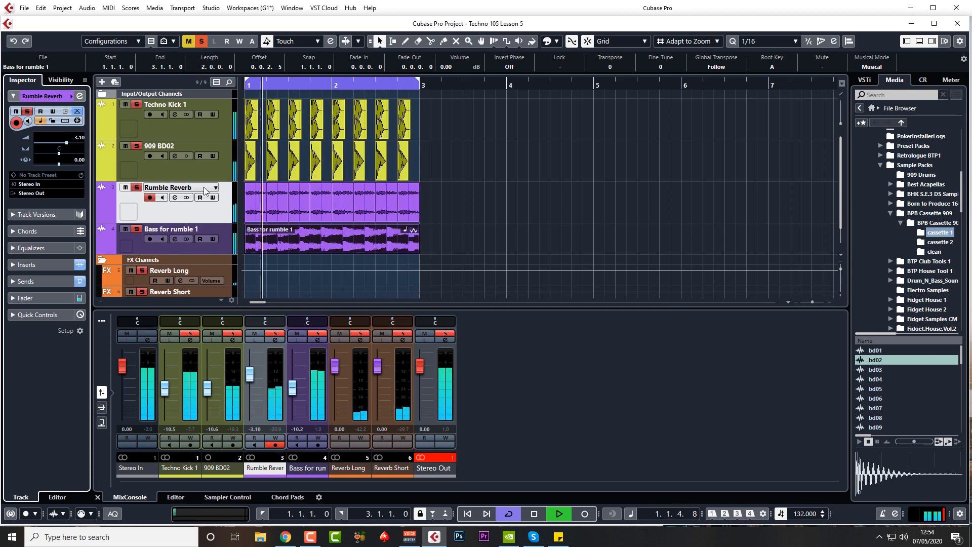
key("space")
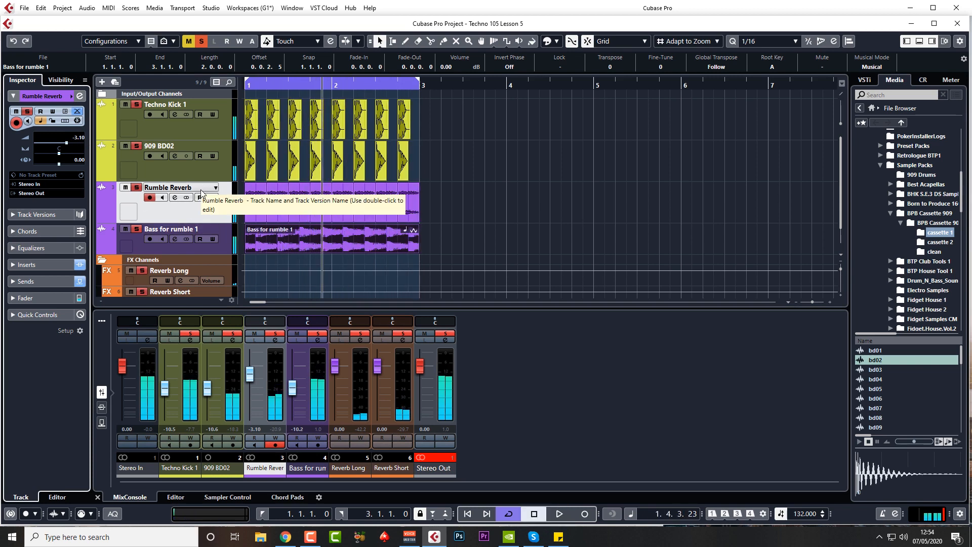
- Rename the Rumble Reverb track as "Rumble Reverb top" and the Bass for rumble 1 track as "Rumble low"
double_click(201, 190)
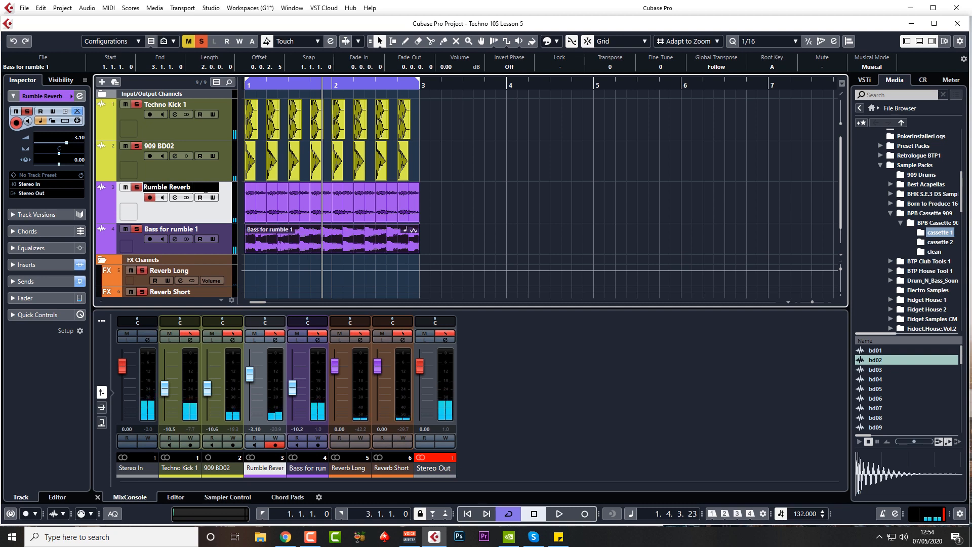
type("top")
key("Return")
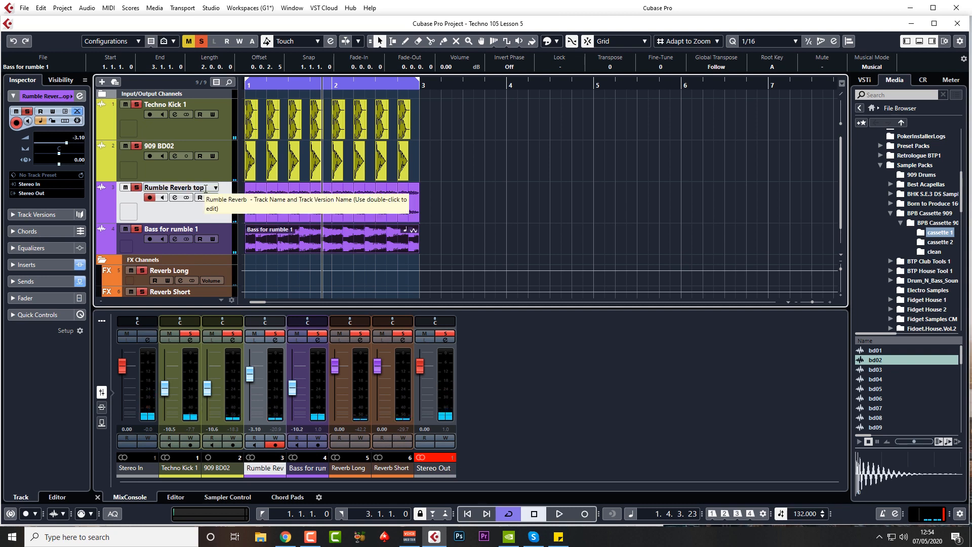
double_click(194, 230)
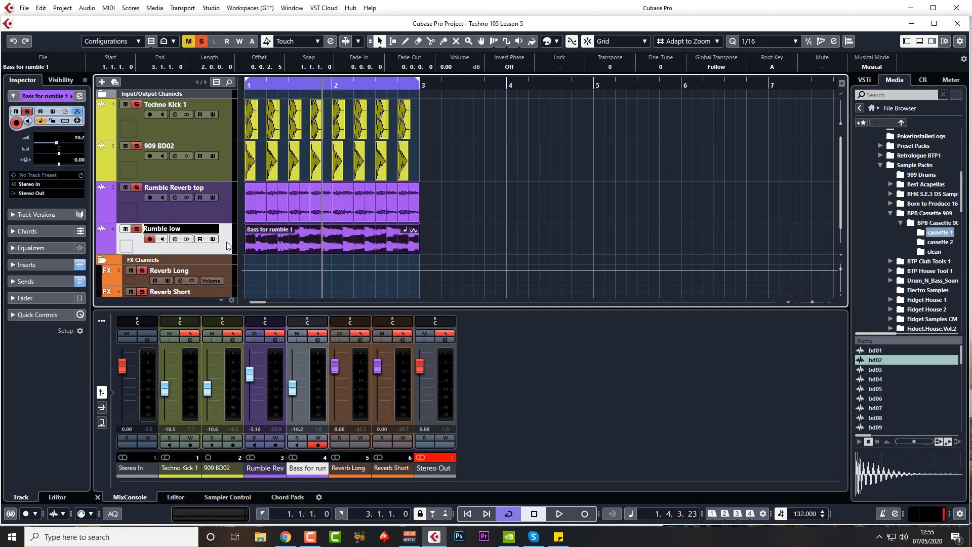
key("Return")
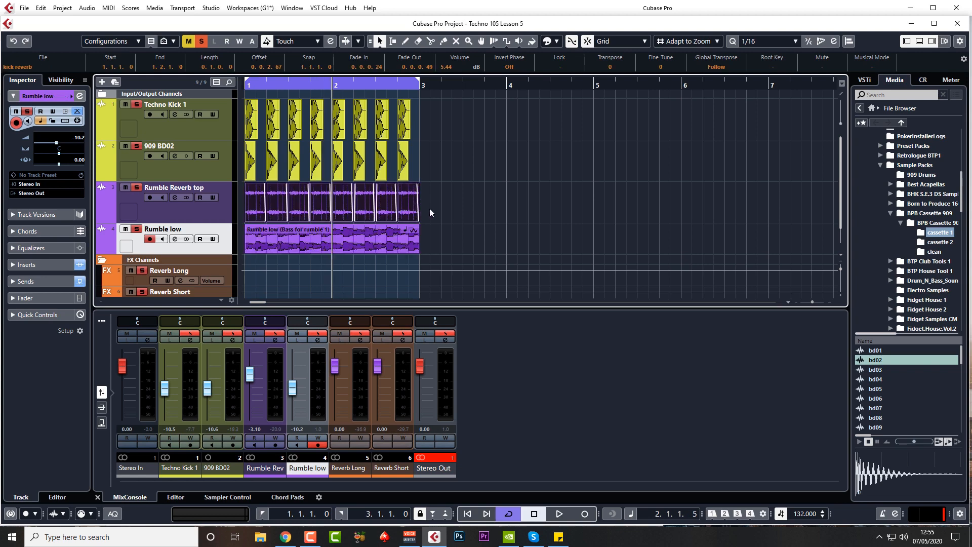
- Try transposing all the Rumble Reverb top slices up to 12 semitones during playback, and bring them back to 0
left_click_drag(435, 206, 248, 205)
scroll(611, 67, "up", 6)
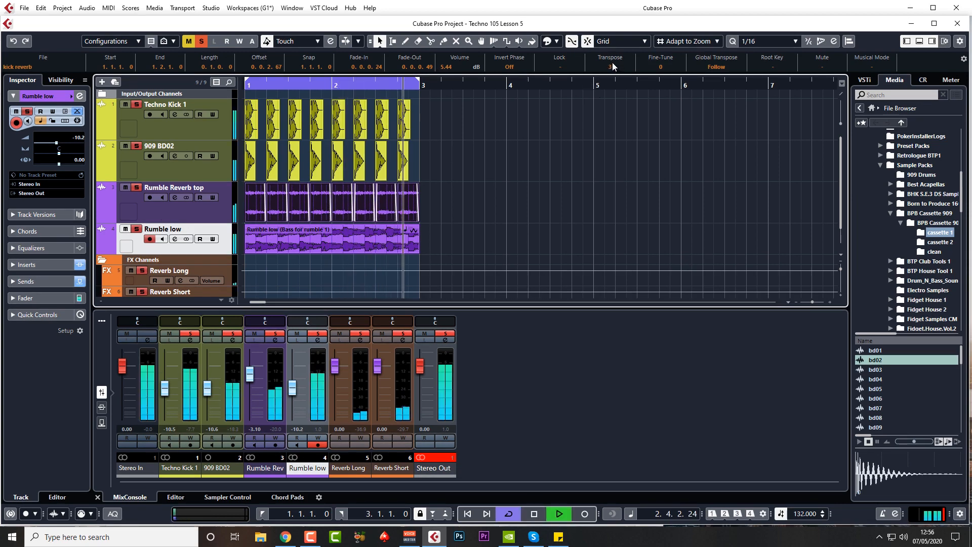
scroll(615, 56, "up", 6)
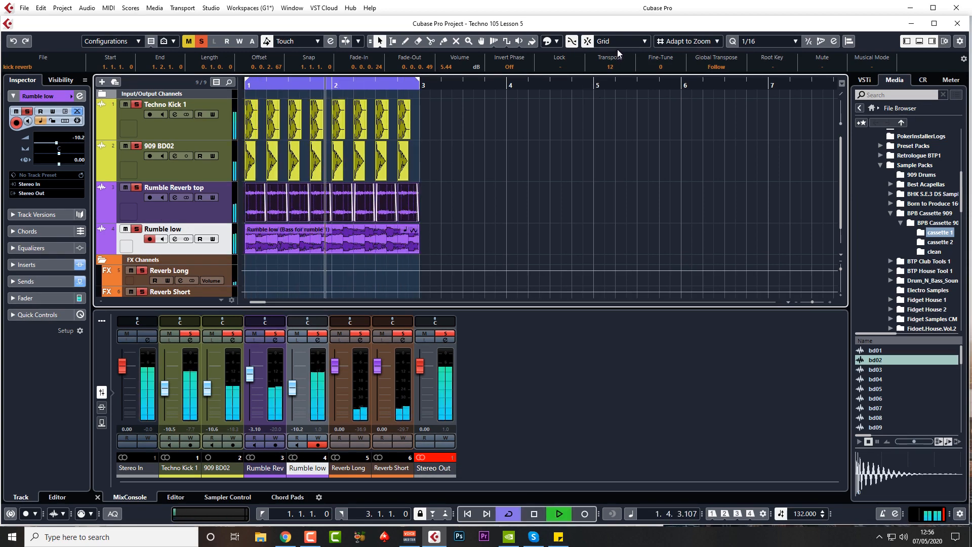
scroll(611, 71, "down", 5)
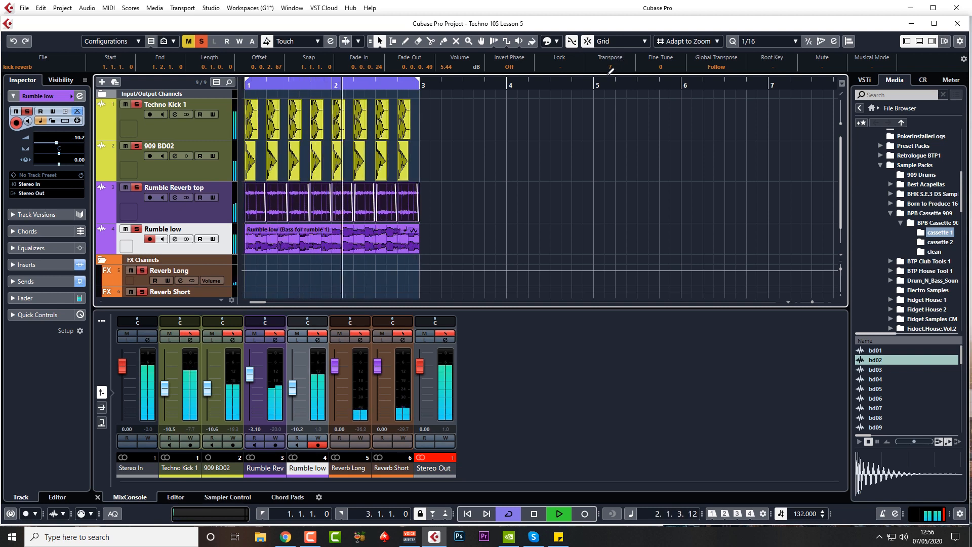
scroll(611, 68, "down", 3)
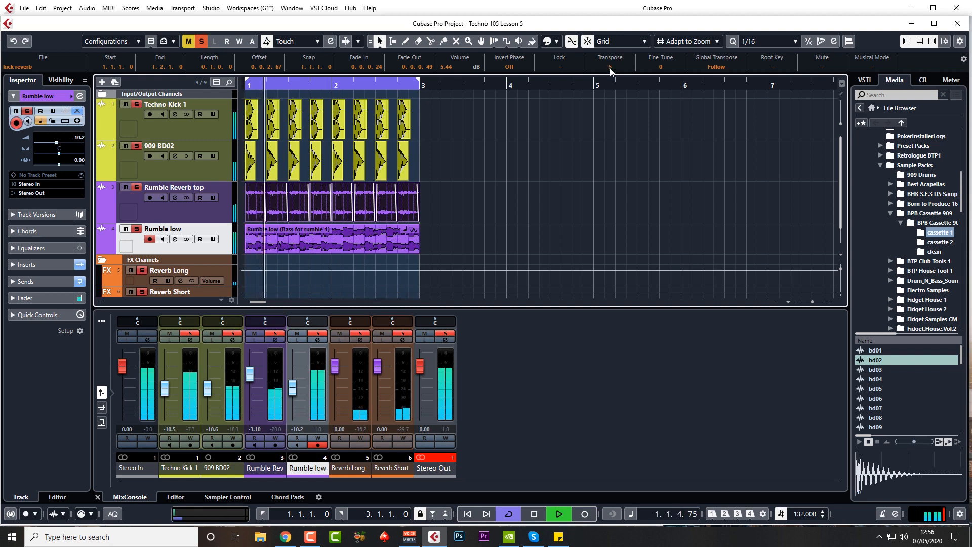
scroll(610, 69, "down", 3)
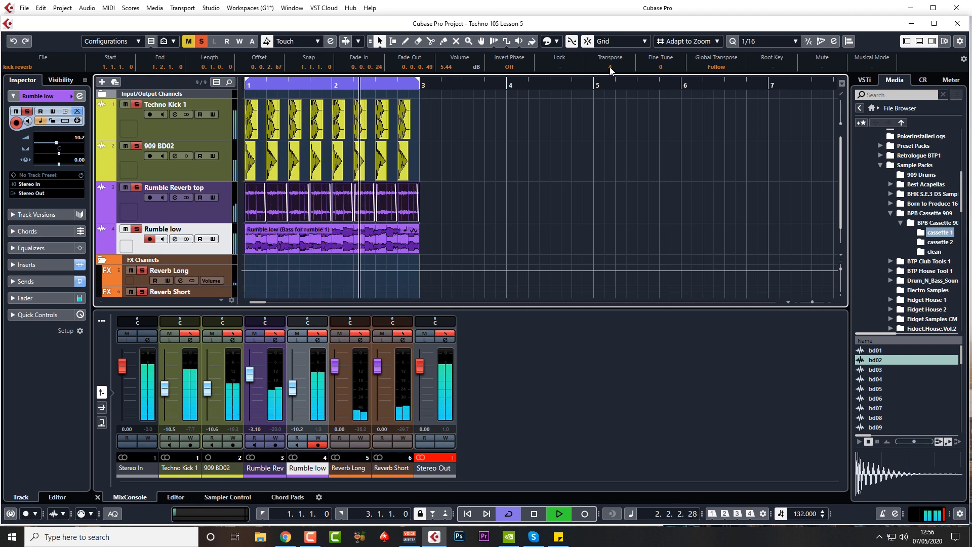
scroll(610, 71, "down", 1)
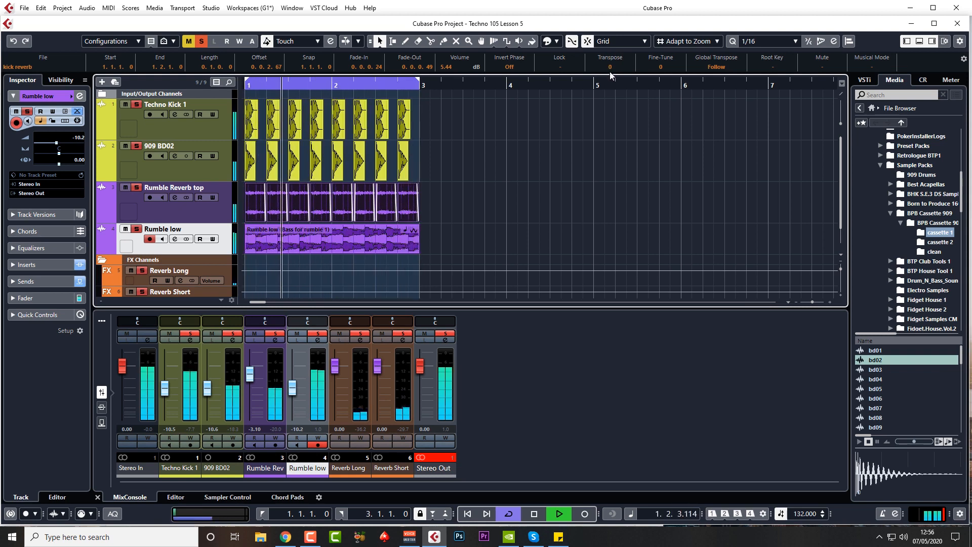
- Try transposing the Rumble low clip down as far as -12 semitones while the loop plays
left_click(293, 243)
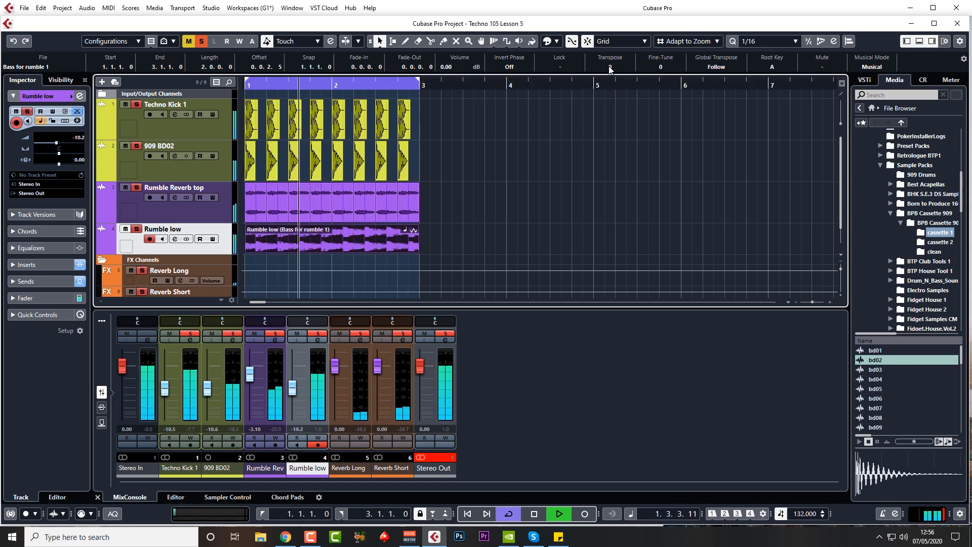
scroll(609, 69, "down", 3)
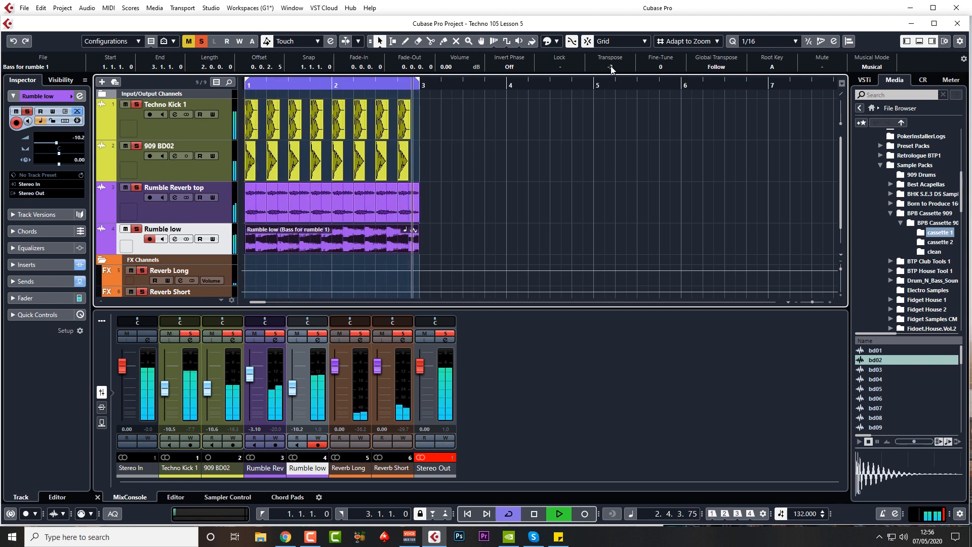
scroll(611, 66, "down", 3)
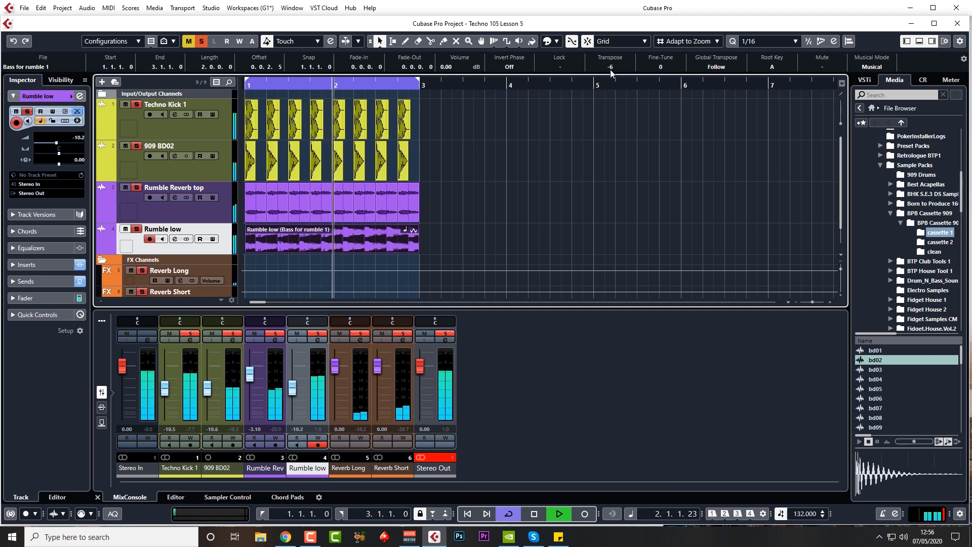
scroll(611, 68, "down", 6)
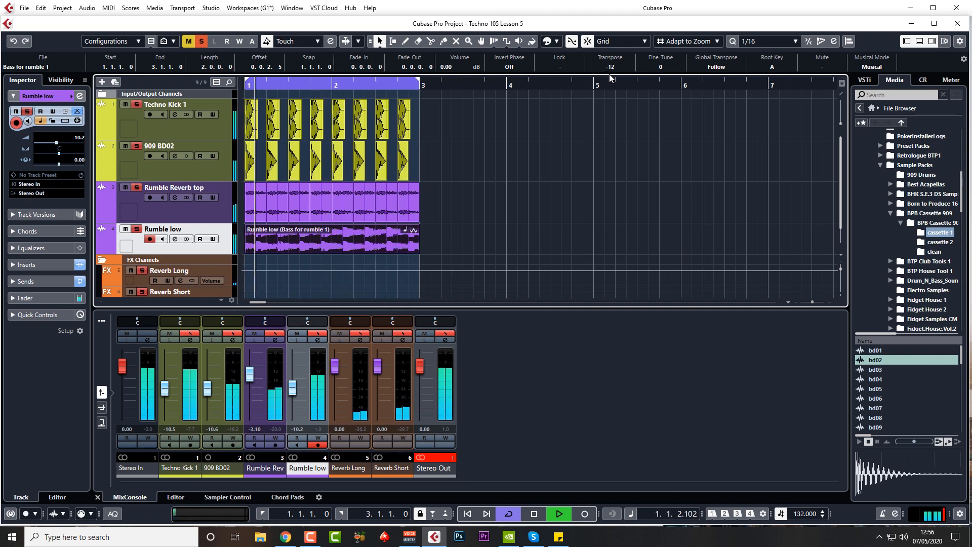
scroll(612, 67, "up", 5)
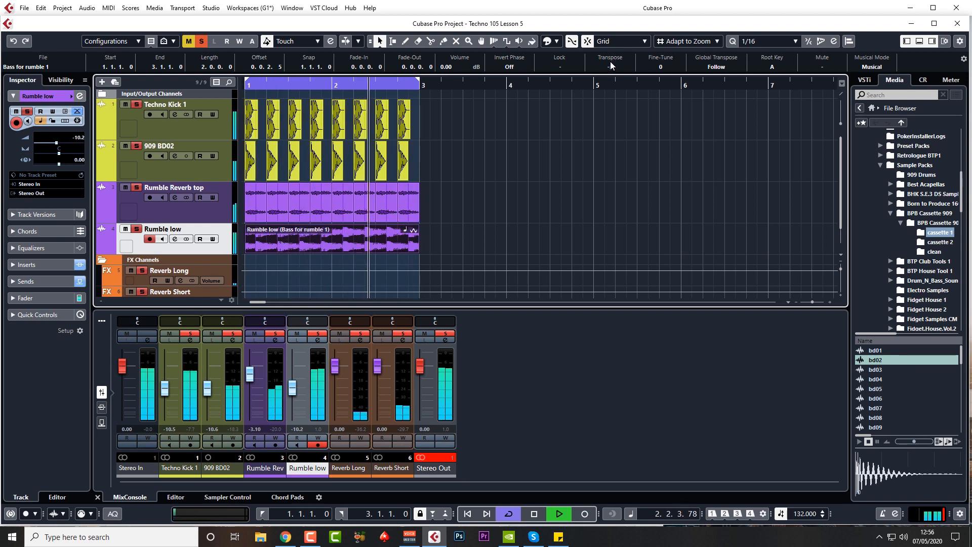
- Try the Rumble low clip at transpositions between 5 and -2 semitones, and return it to 0
scroll(611, 69, "up", 5)
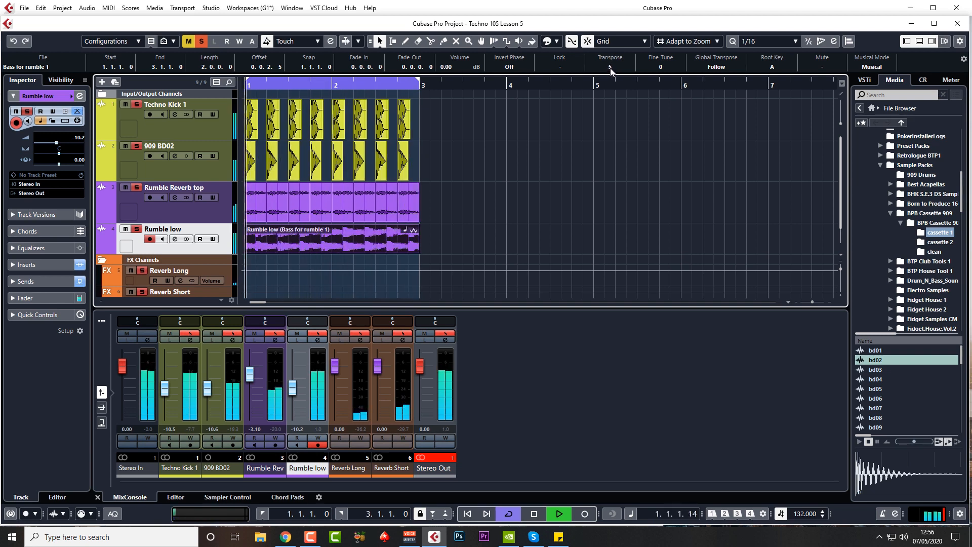
scroll(610, 68, "down", 1)
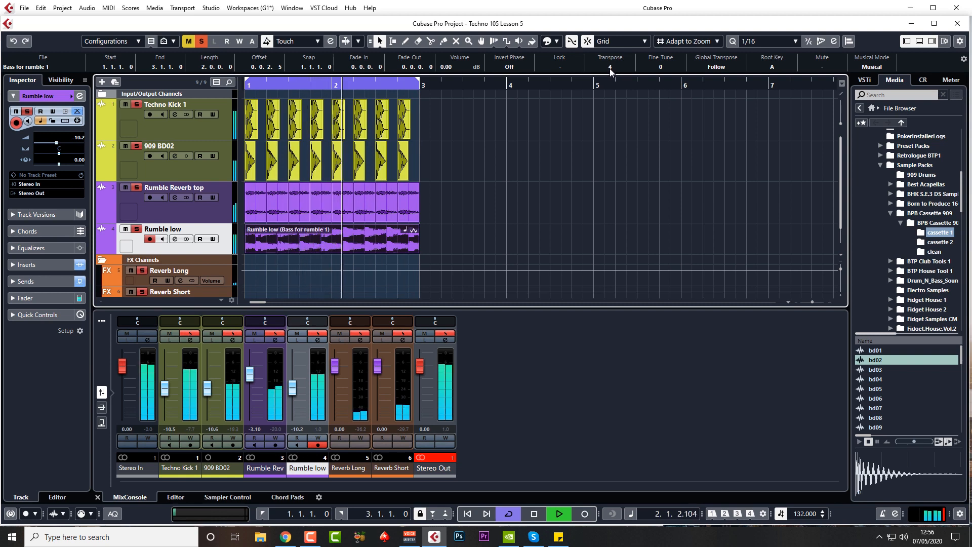
scroll(610, 68, "down", 3)
scroll(609, 75, "down", 1)
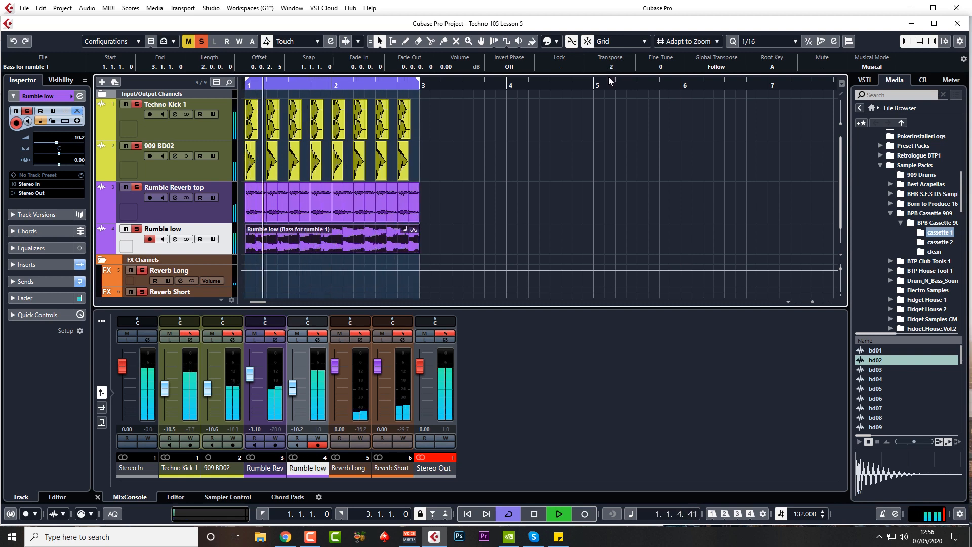
scroll(609, 75, "up", 2)
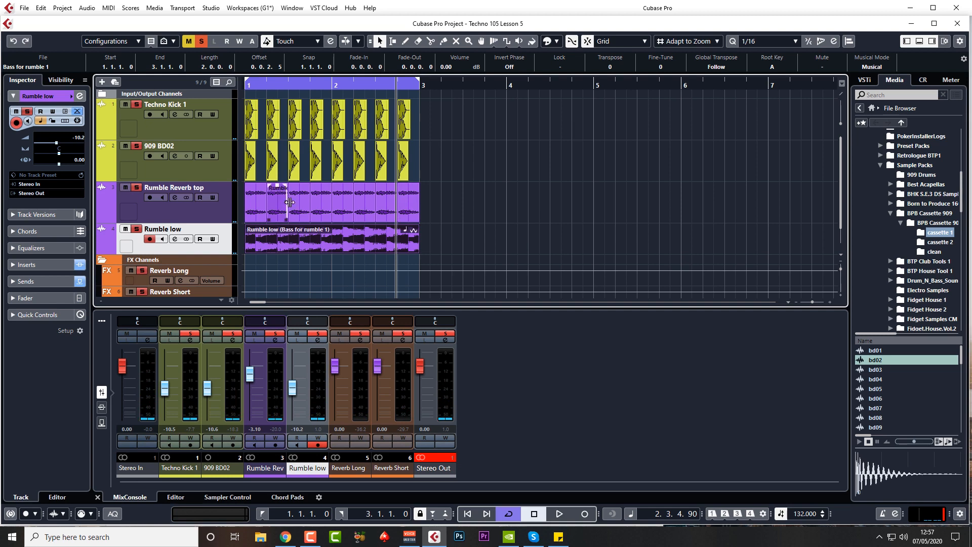
- Audition the full loop and lower Rumble Reverb top's volume to -3.68 and Rumble low's to -11.4
key("space")
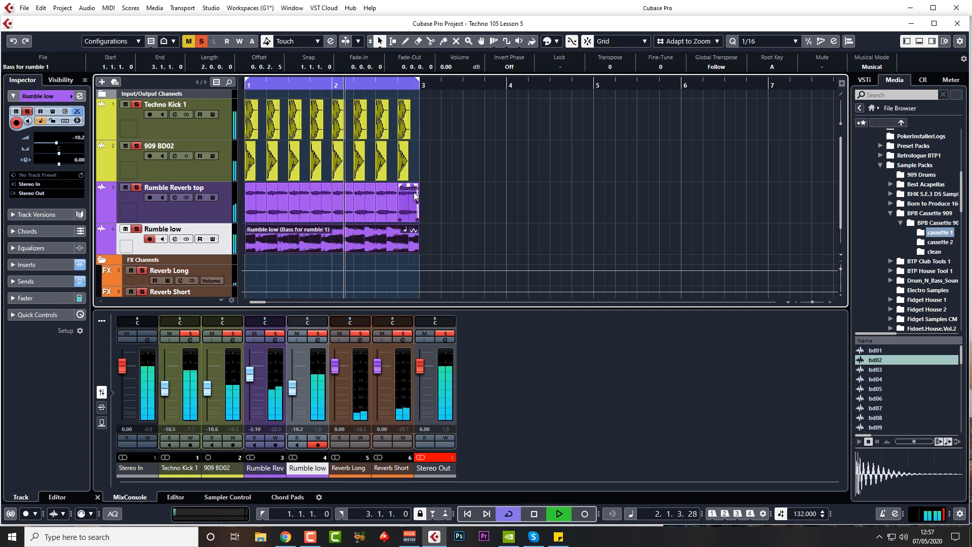
key("space")
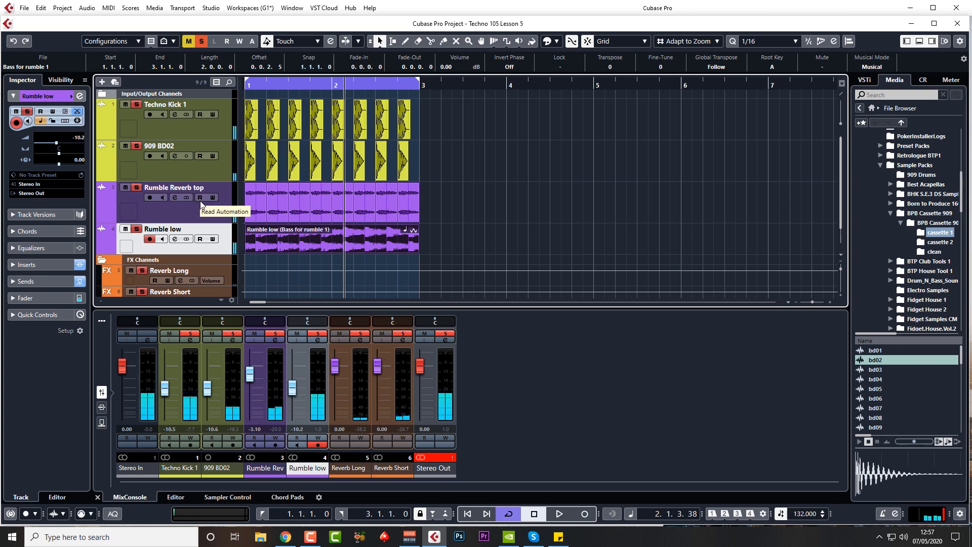
left_click(207, 211)
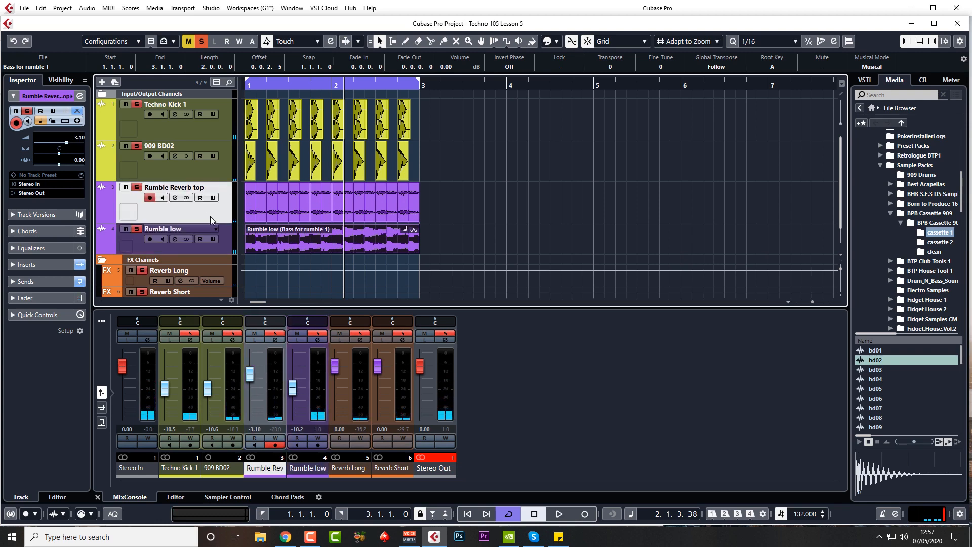
left_click(202, 237)
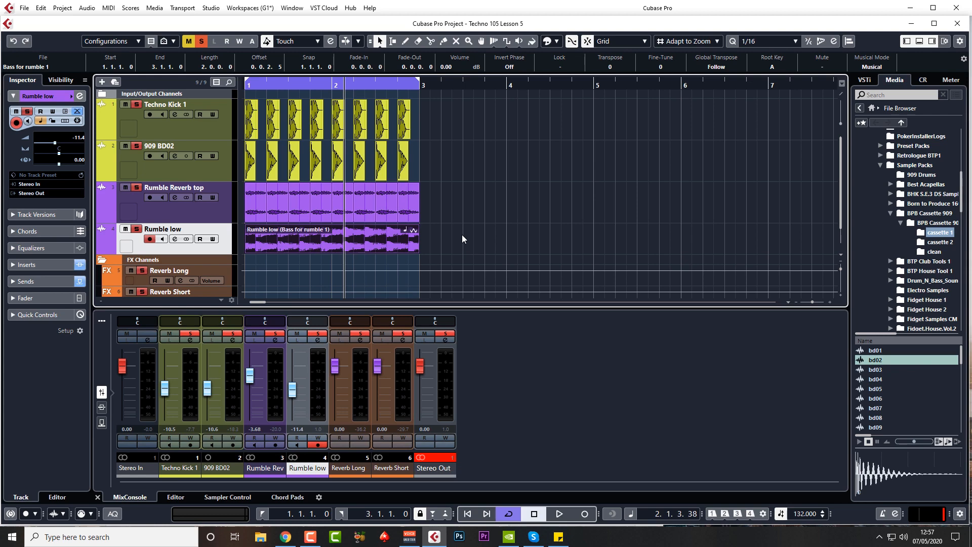
- Activate the bypassed Quadrafuzz v2 insert on the Rumble low channel during playback and inspect its distortion settings
left_click(174, 239)
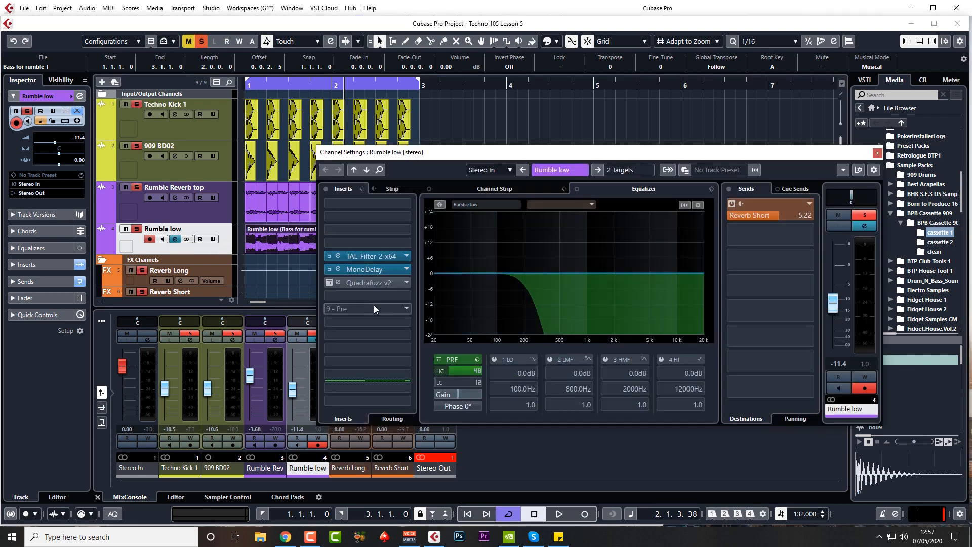
key("space")
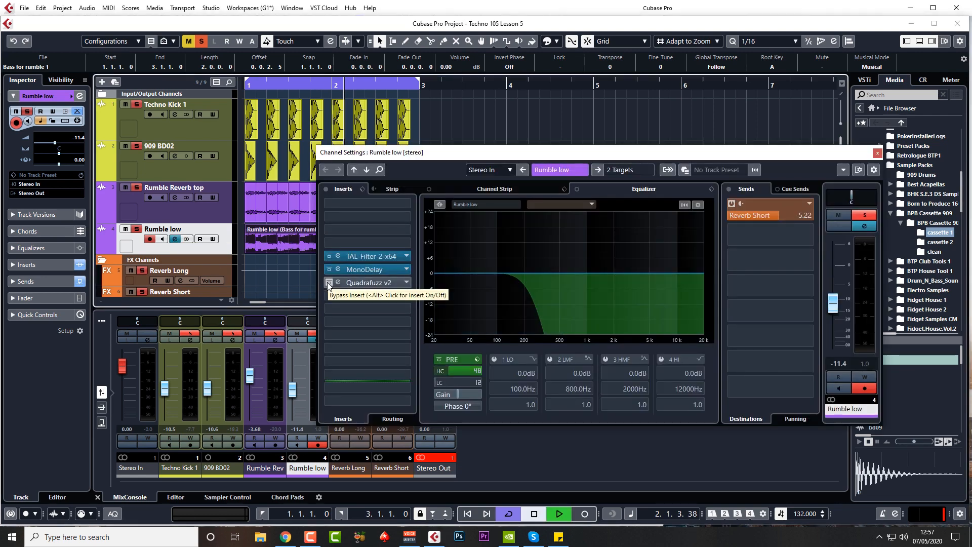
left_click(329, 283)
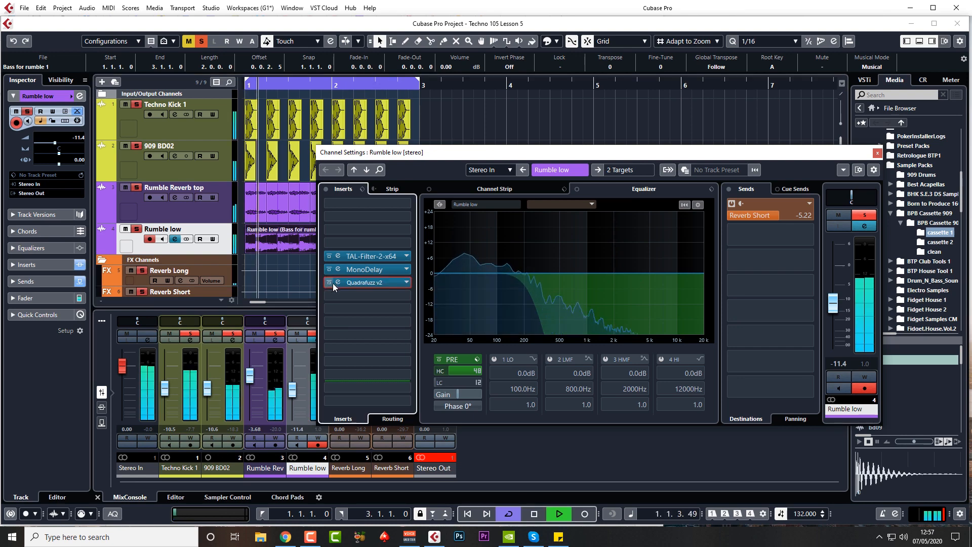
left_click(337, 282)
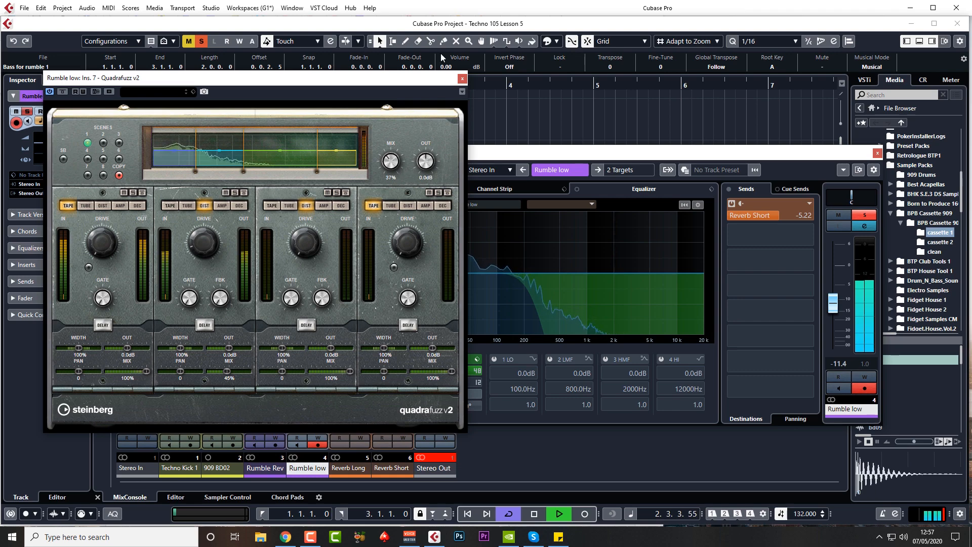
left_click(462, 78)
key("space")
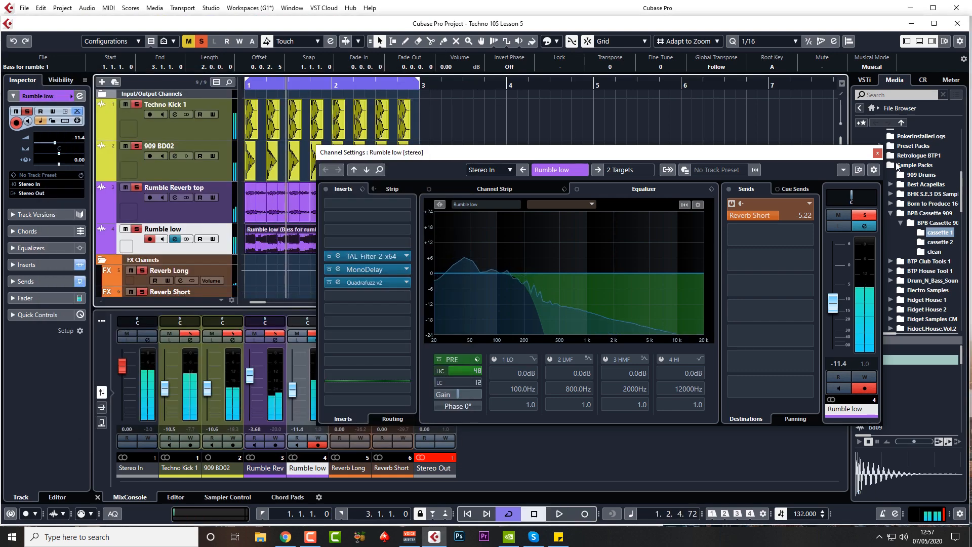
left_click(878, 153)
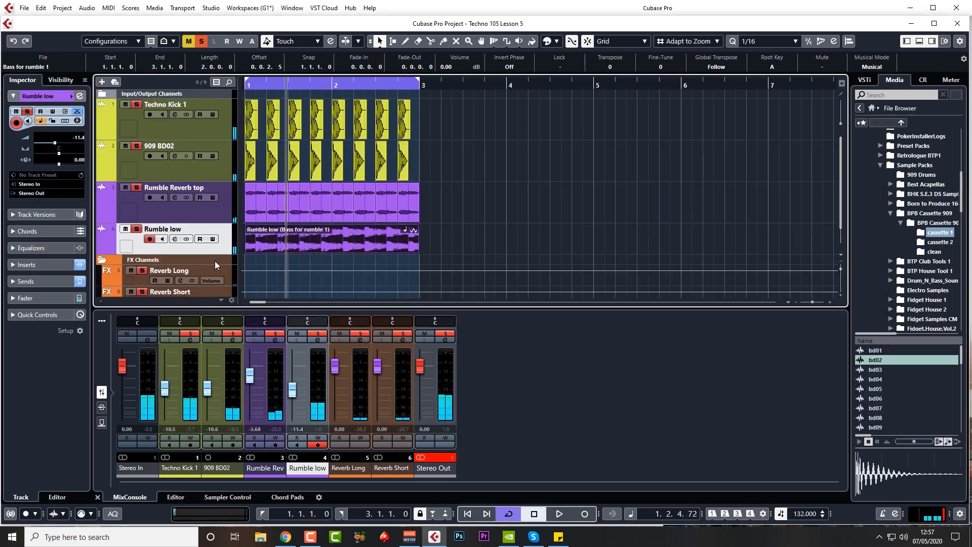
left_click(372, 242)
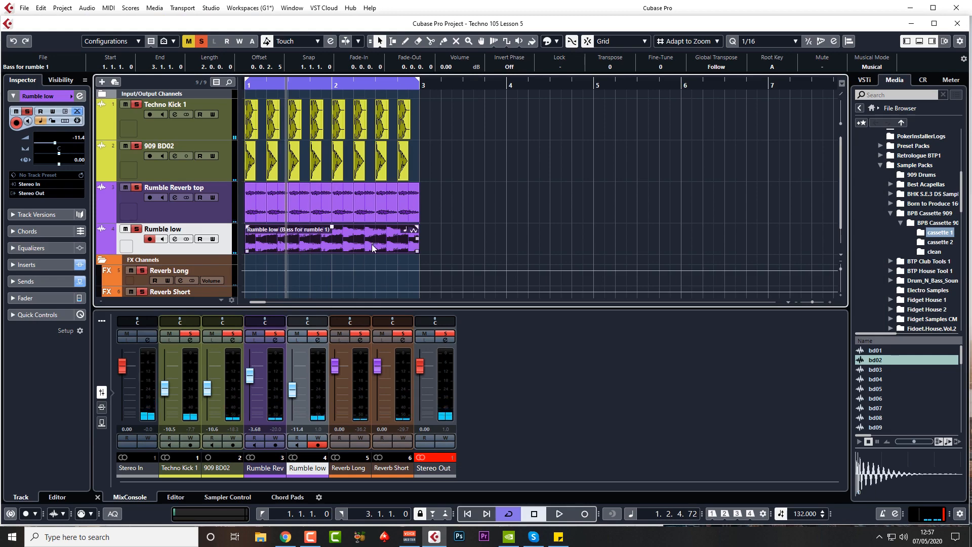